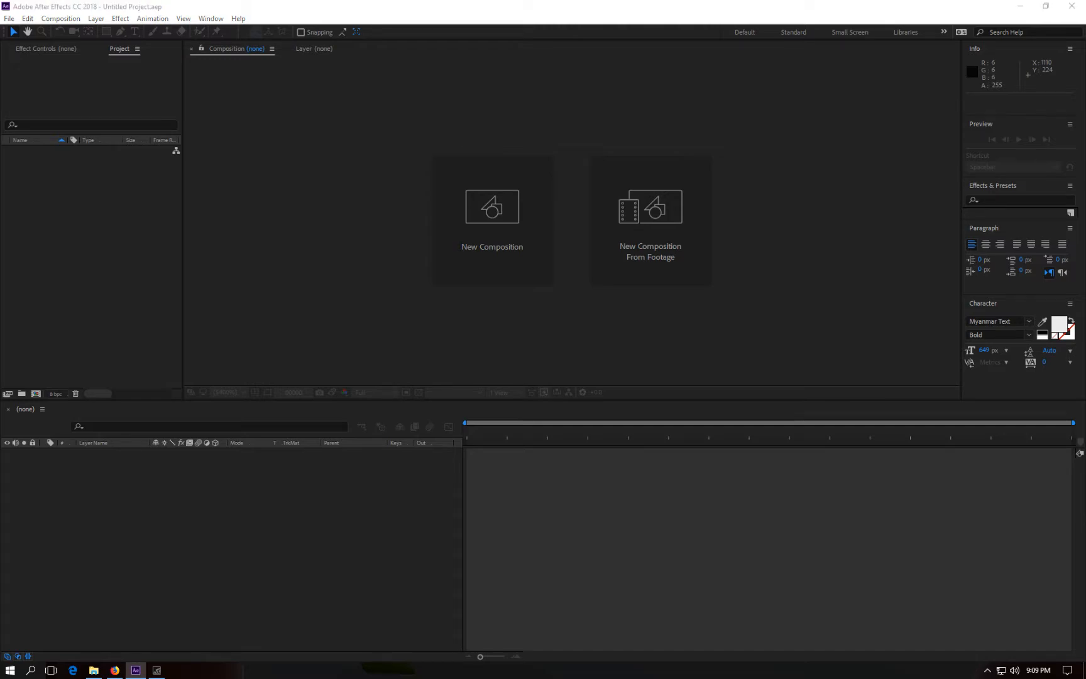
# Step: Import the clip MVI_4422.MOV and create a composition from it
pyautogui.moveTo(1, 217); pyautogui.dragTo(114, 216)
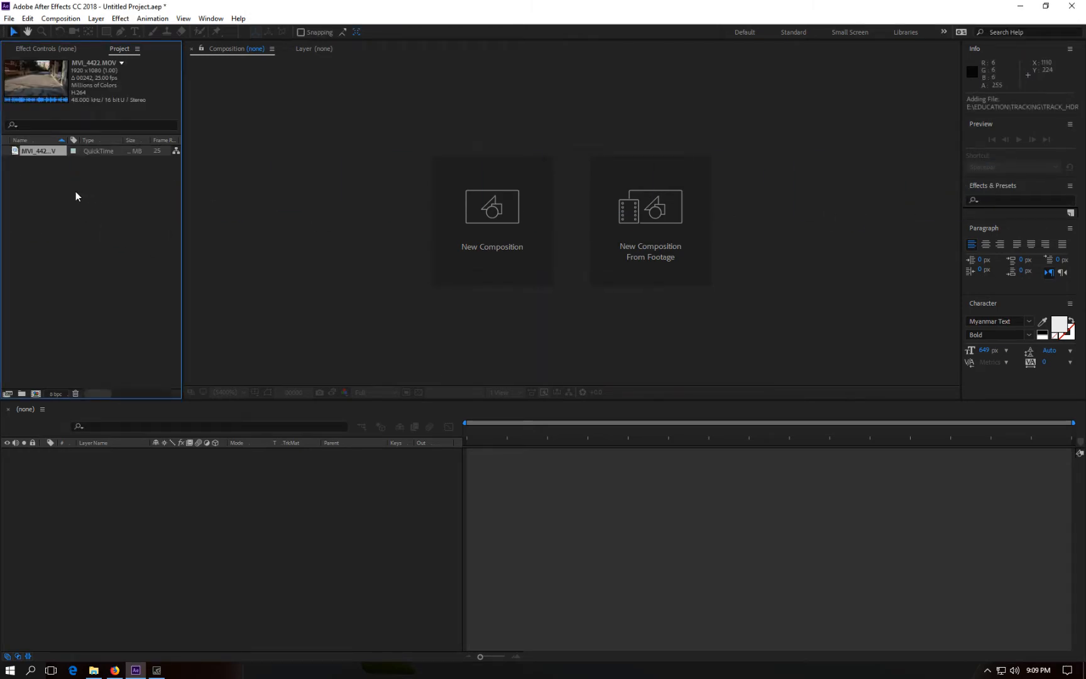
pyautogui.moveTo(46, 151); pyautogui.dragTo(160, 494)
pyautogui.moveTo(470, 429); pyautogui.dragTo(448, 472)
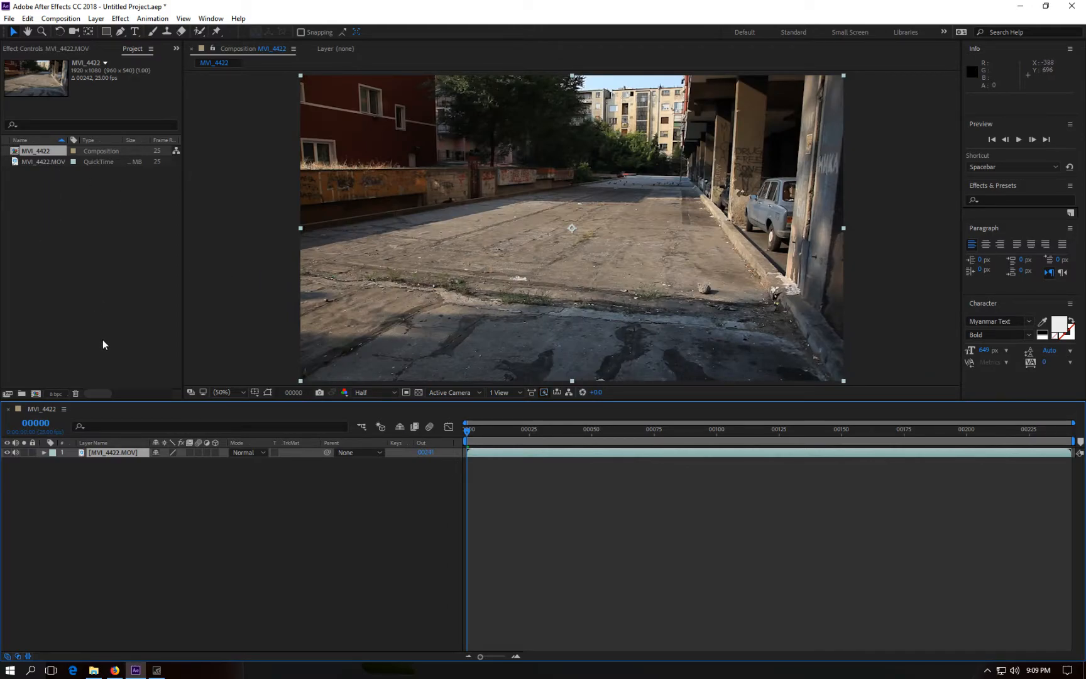
# Step: Apply the 3D Camera Tracker effect to the footage layer
pyautogui.rightClick(116, 453)
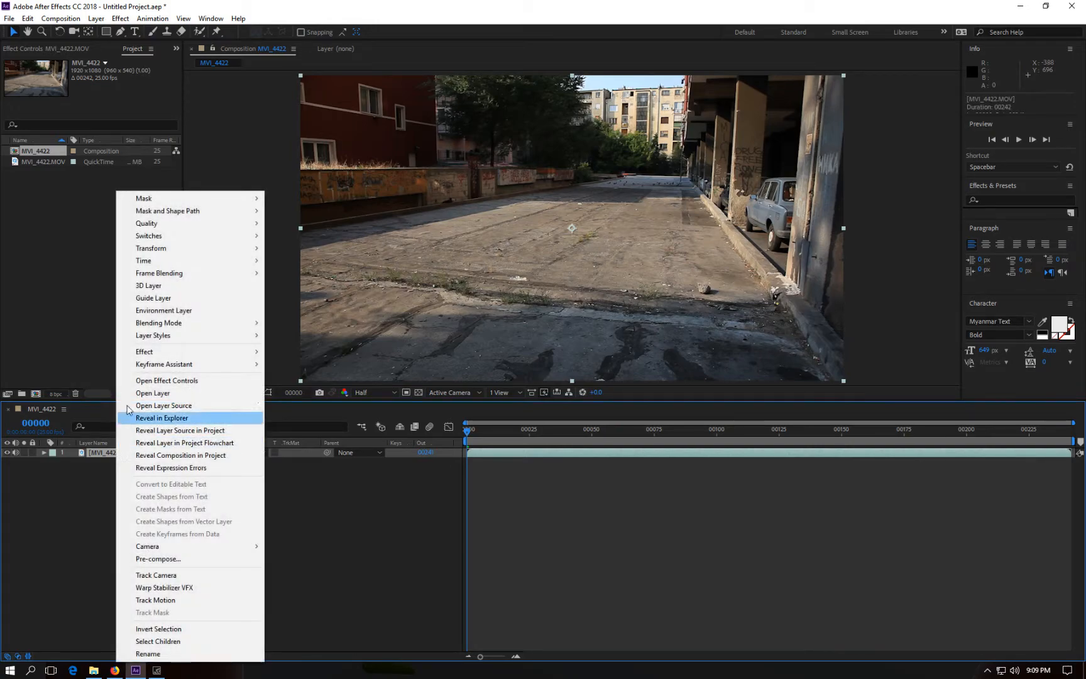
pyautogui.moveTo(167, 279)
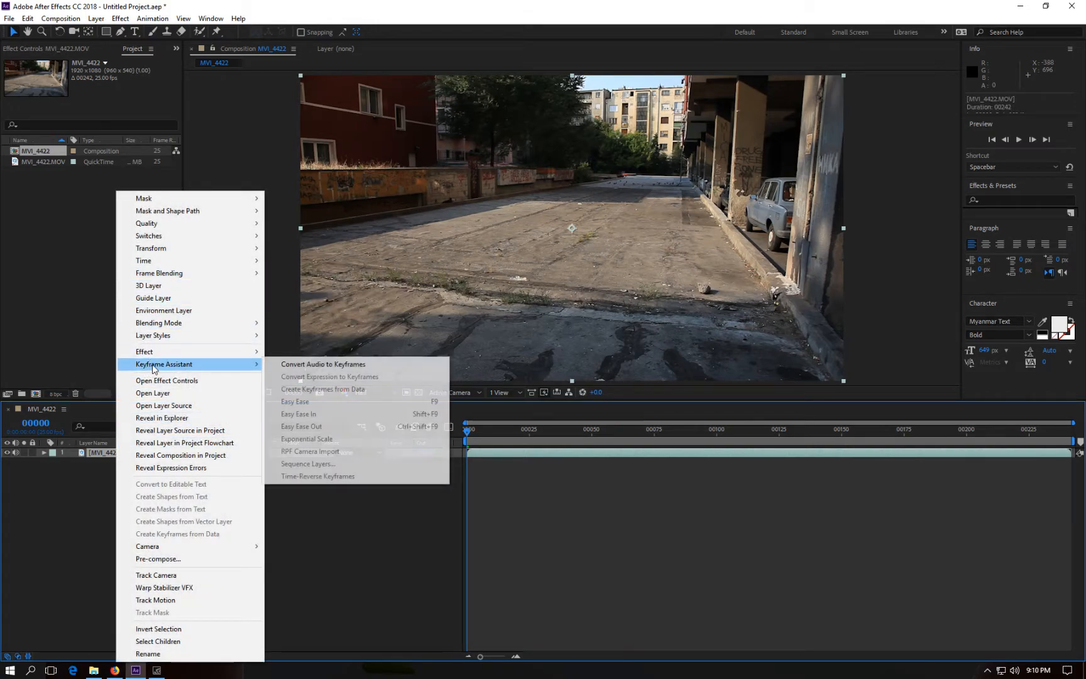
pyautogui.moveTo(185, 356)
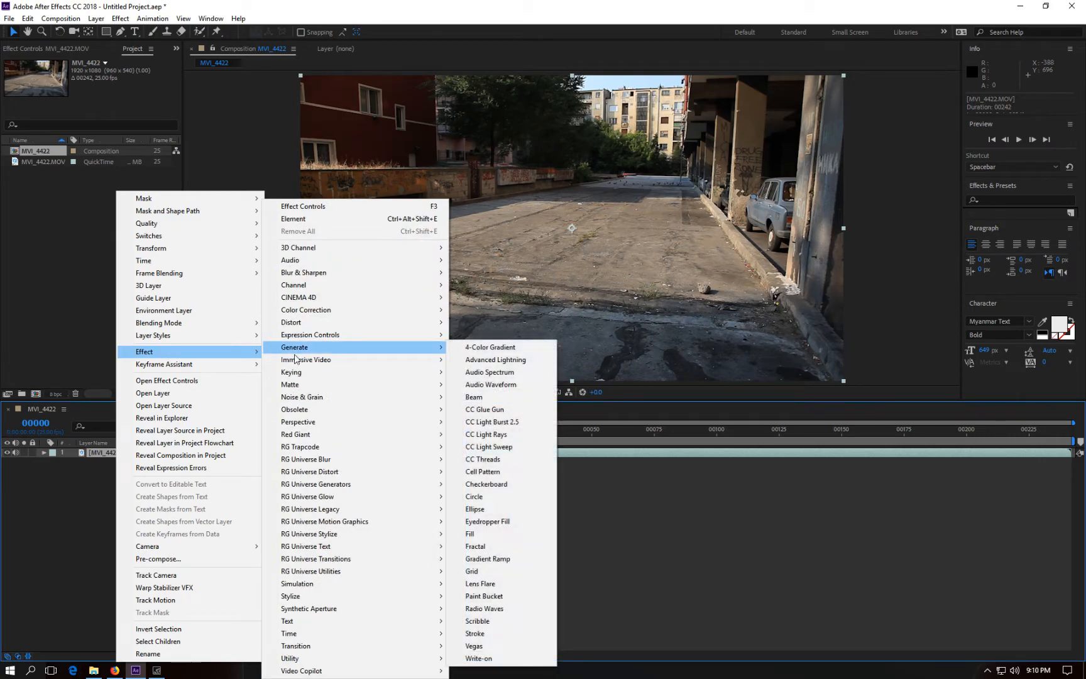
pyautogui.moveTo(318, 424)
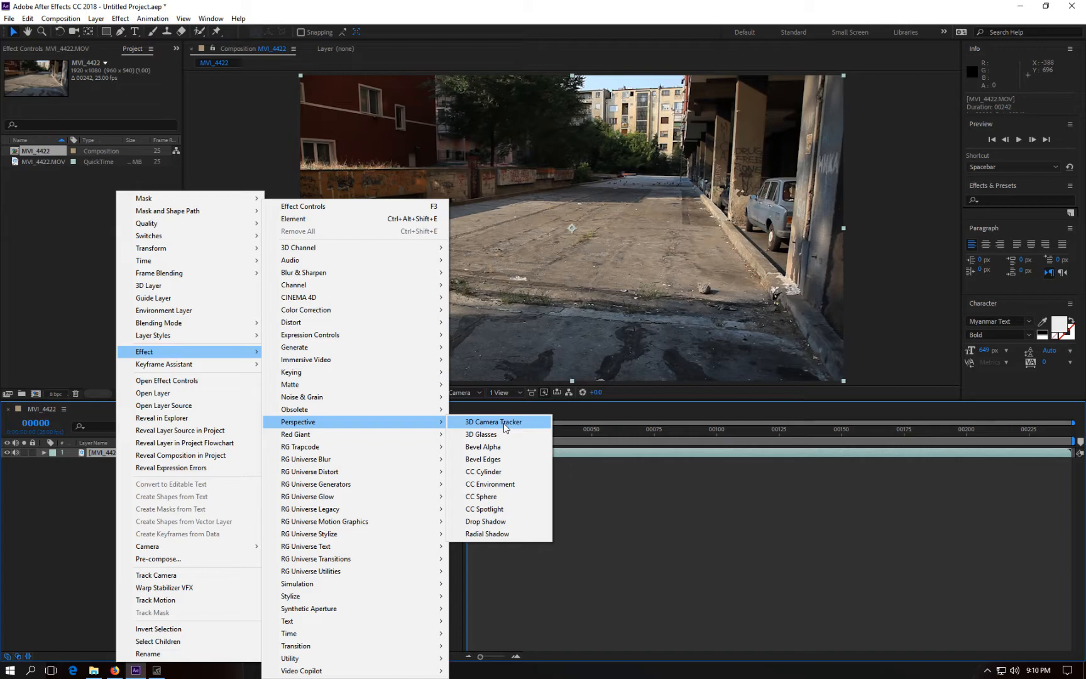
pyautogui.click(505, 423)
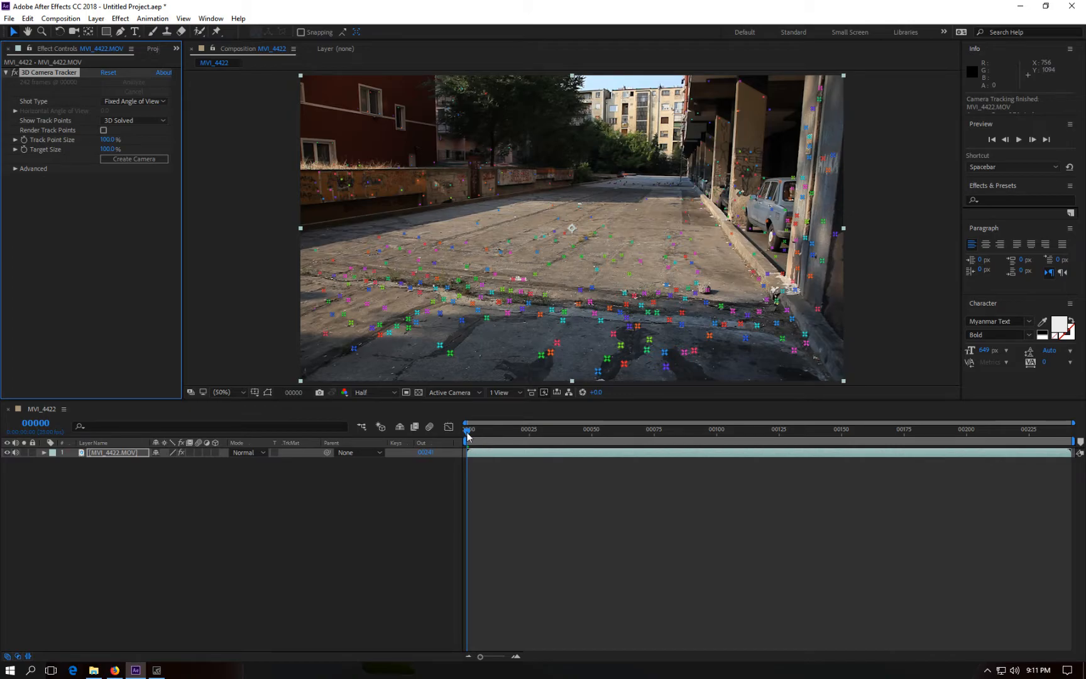
# Step: Pick a track target in the middle of the road and set it as the ground plane and origin
pyautogui.moveTo(467, 432); pyautogui.dragTo(429, 435)
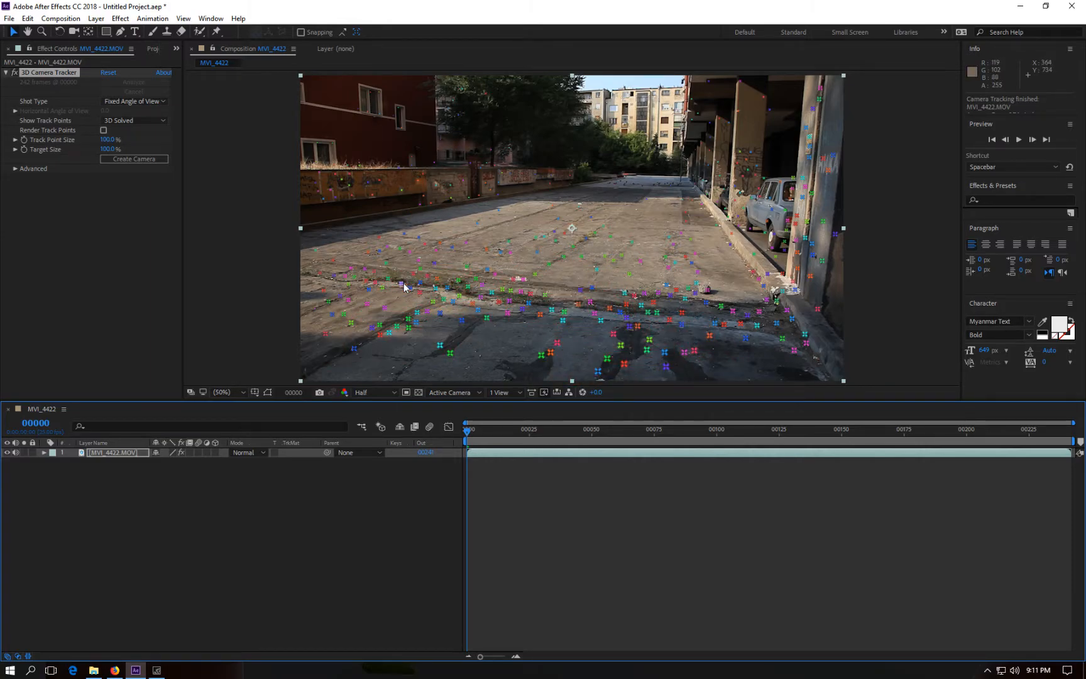
pyautogui.click(556, 255)
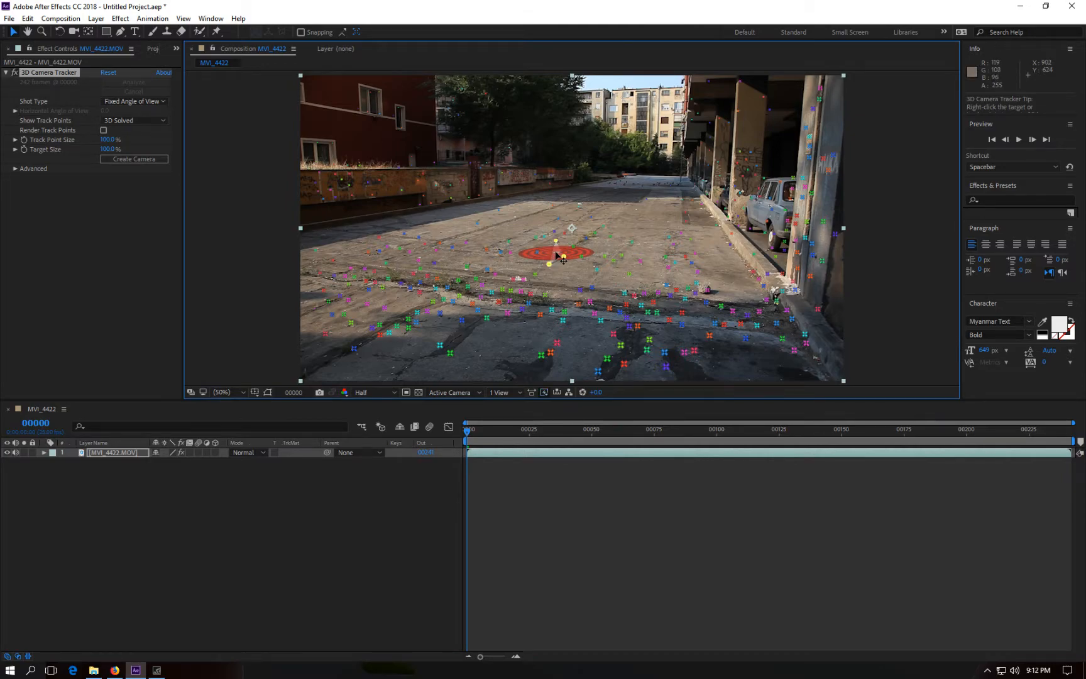
pyautogui.rightClick(556, 255)
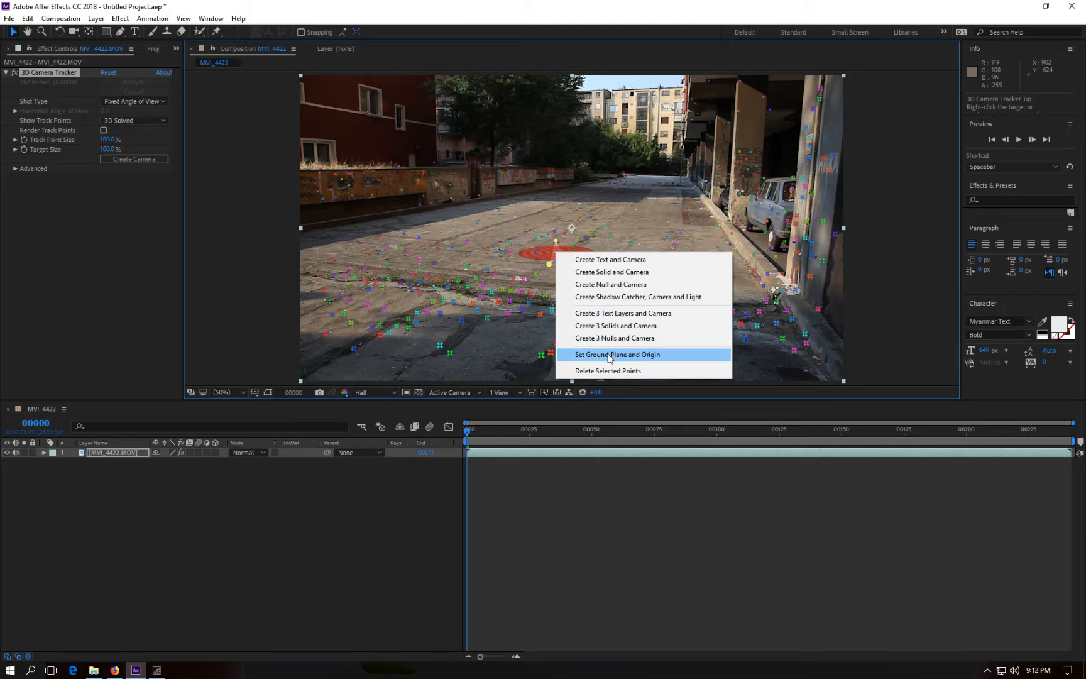
pyautogui.click(608, 356)
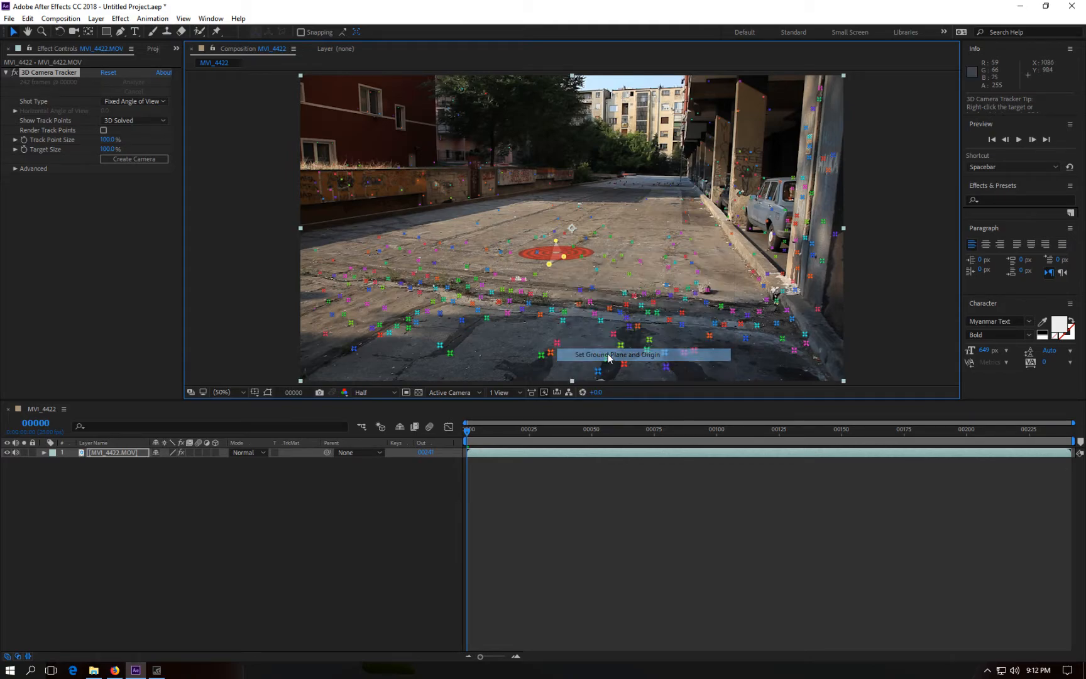
# Step: Create a null and camera from the selected road target point
pyautogui.rightClick(556, 255)
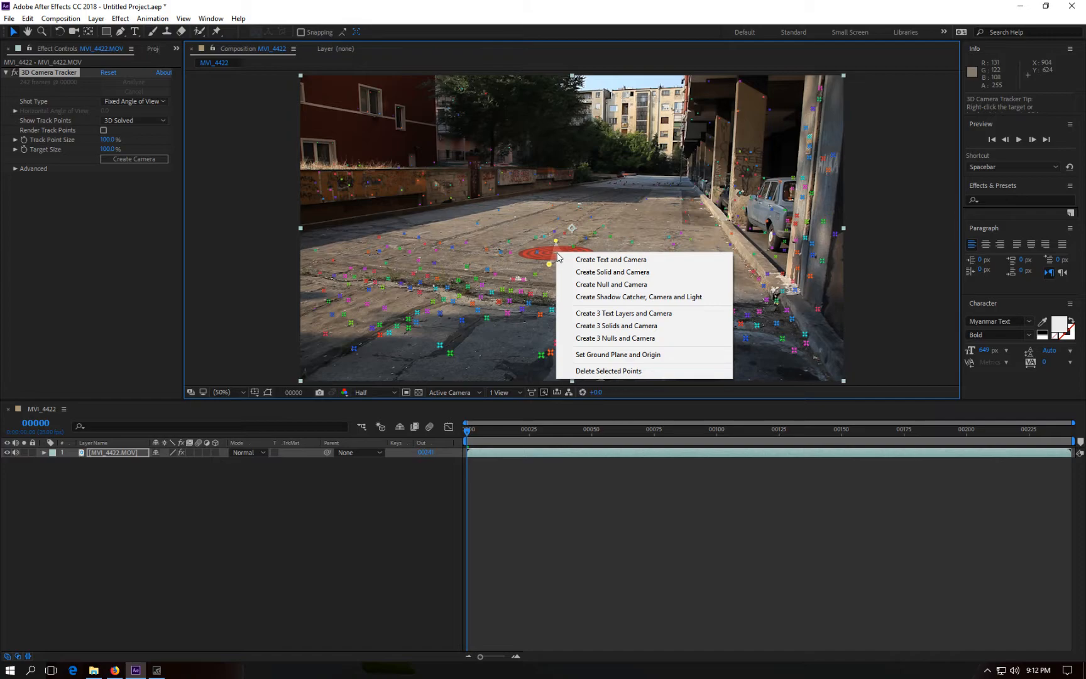
pyautogui.click(590, 286)
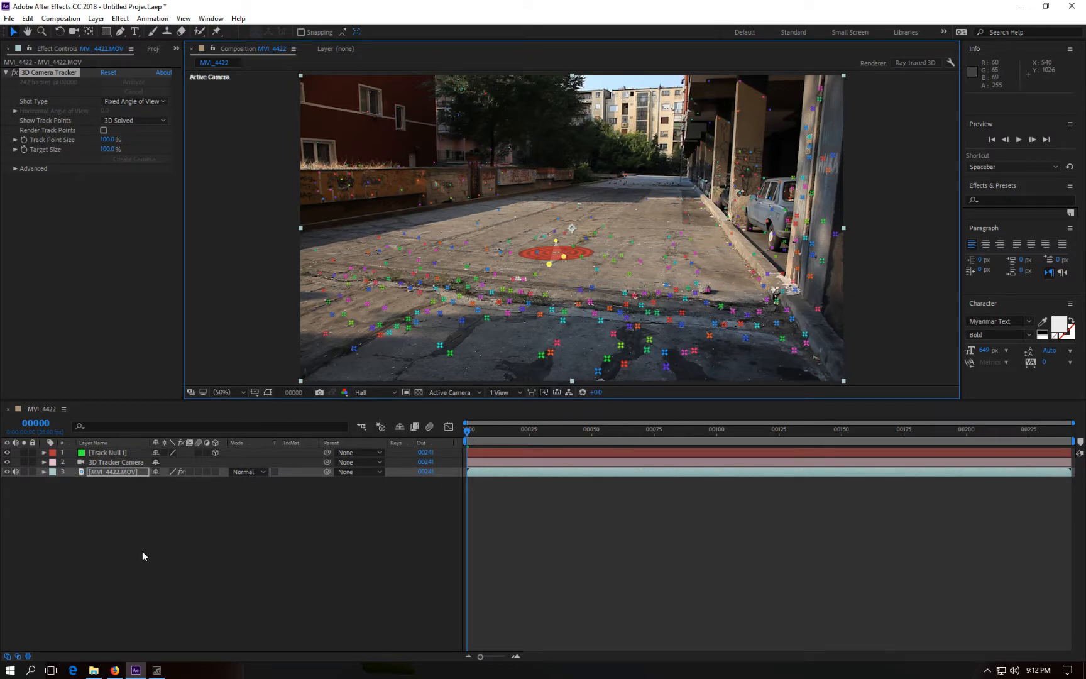
pyautogui.click(95, 462)
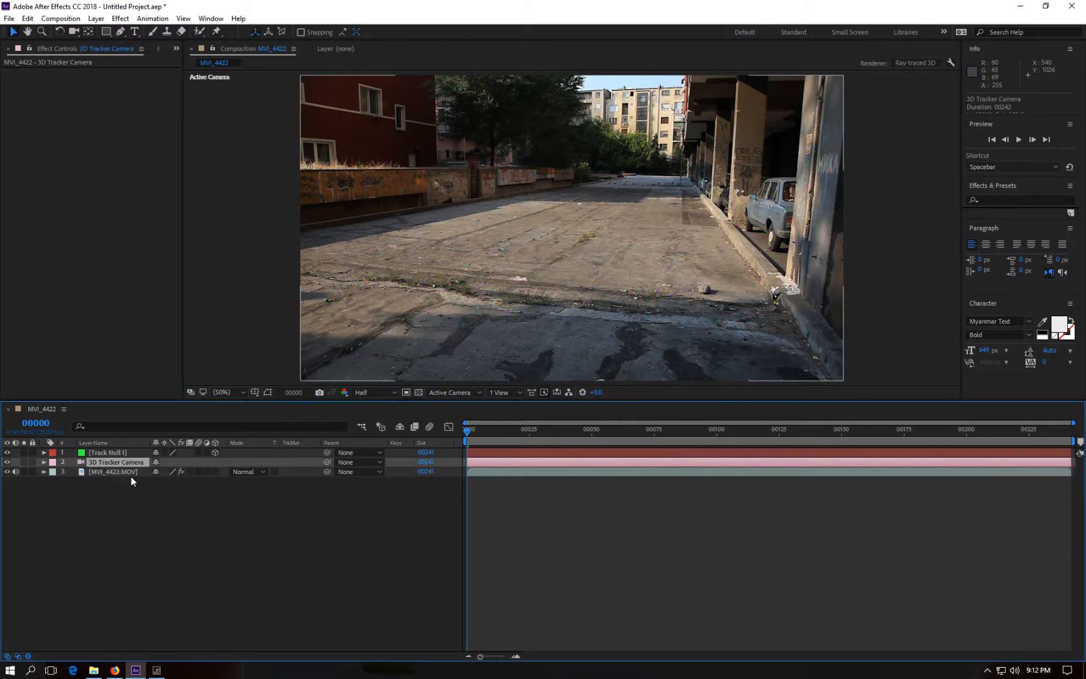
pyautogui.click(105, 453)
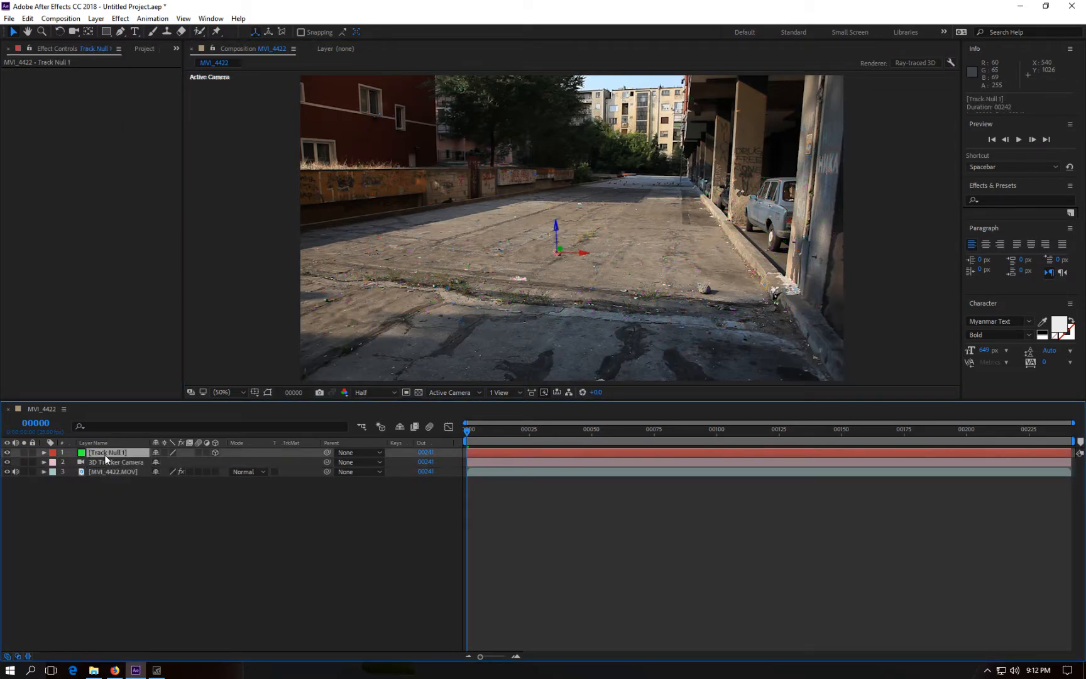
pyautogui.click(143, 520)
pyautogui.rightClick(120, 514)
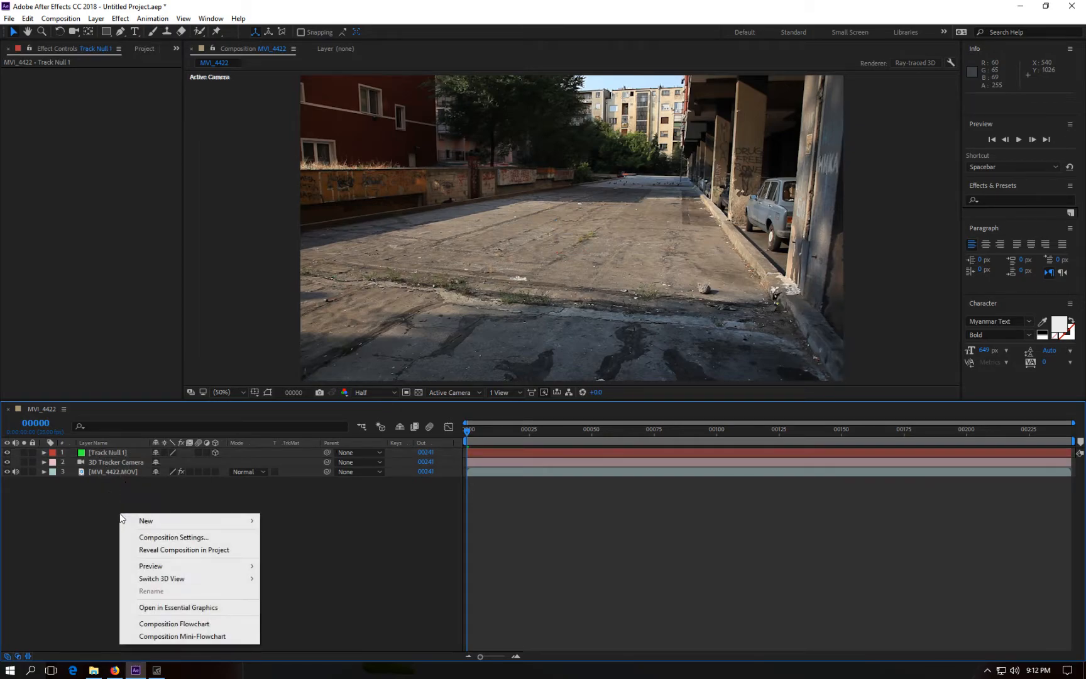
pyautogui.moveTo(148, 521)
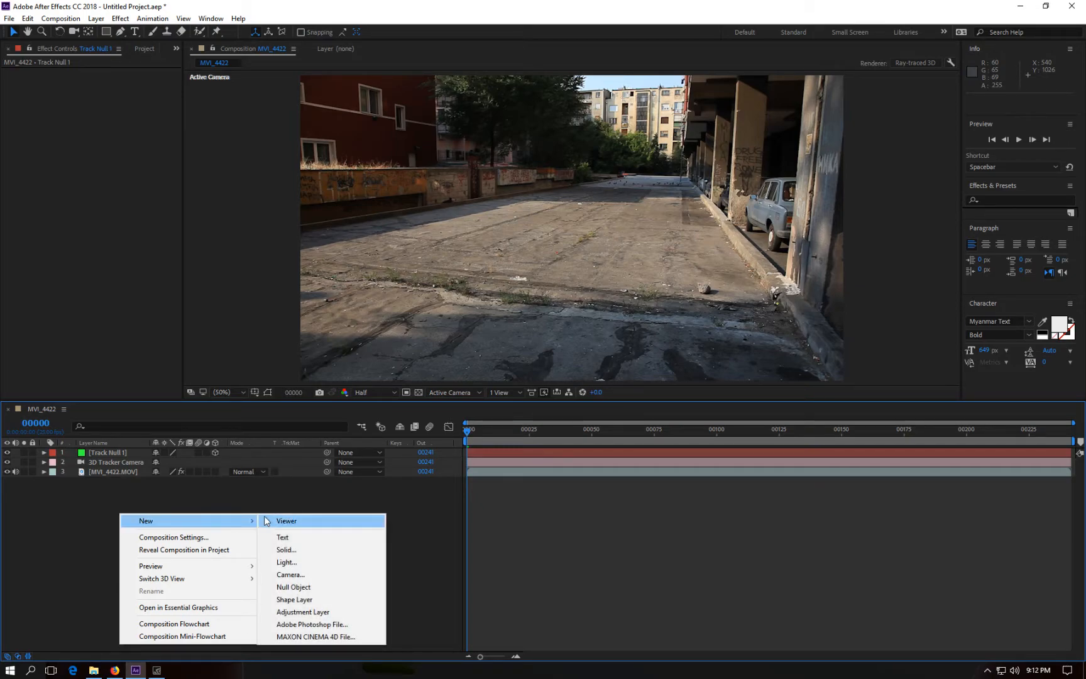
# Step: Create a new solid layer named ELEMENT
pyautogui.click(96, 18)
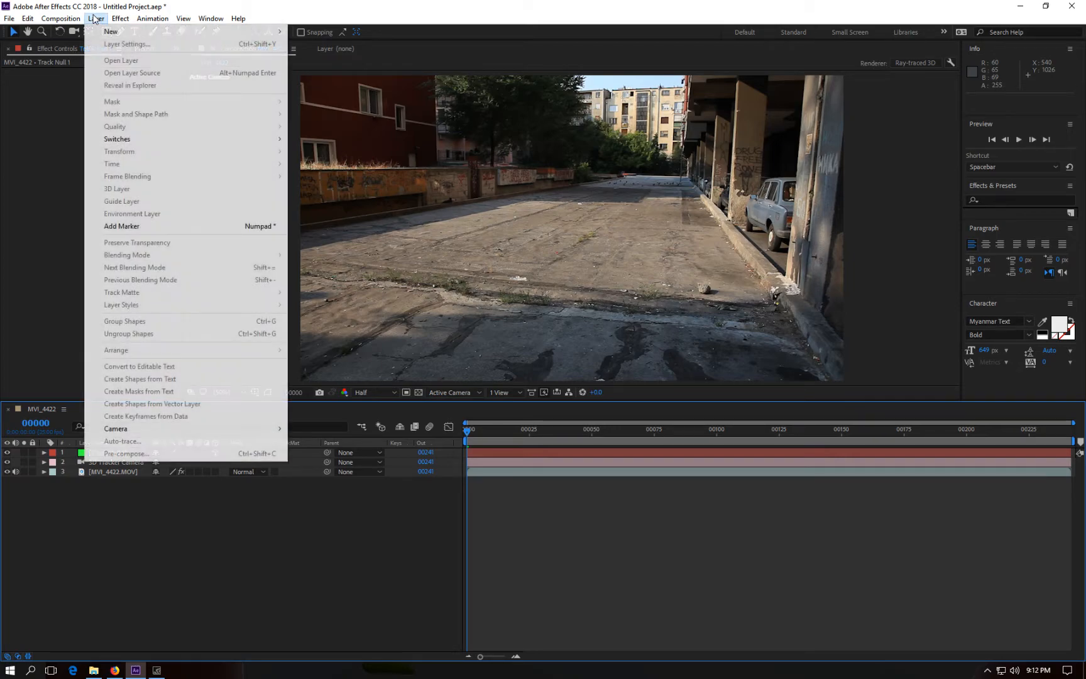
pyautogui.moveTo(121, 33)
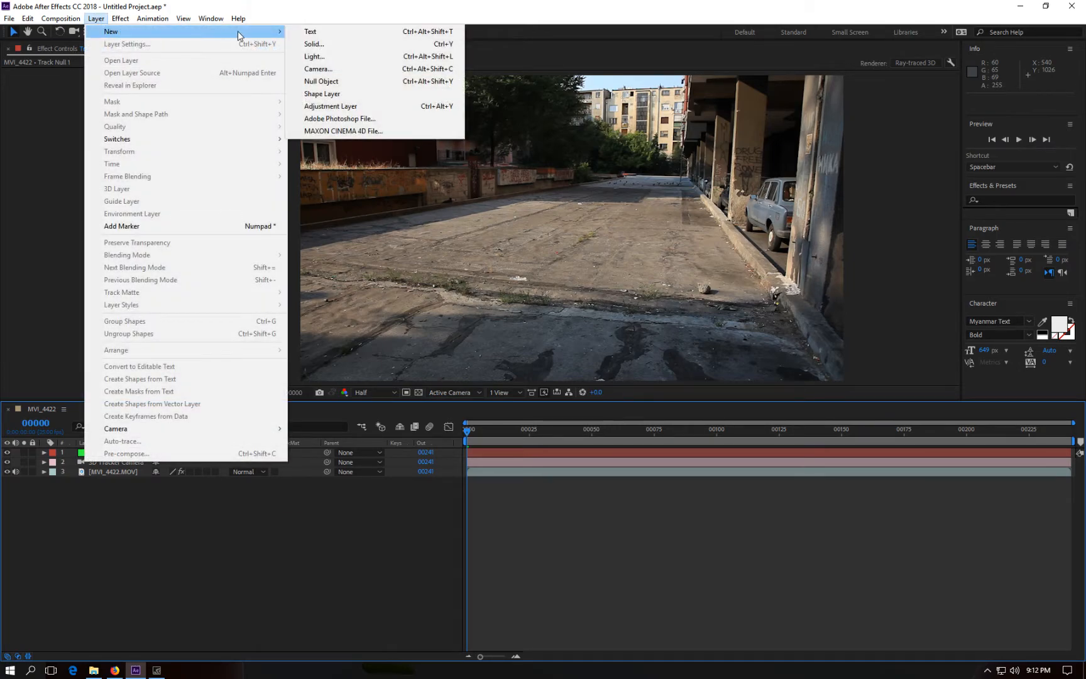
pyautogui.click(339, 45)
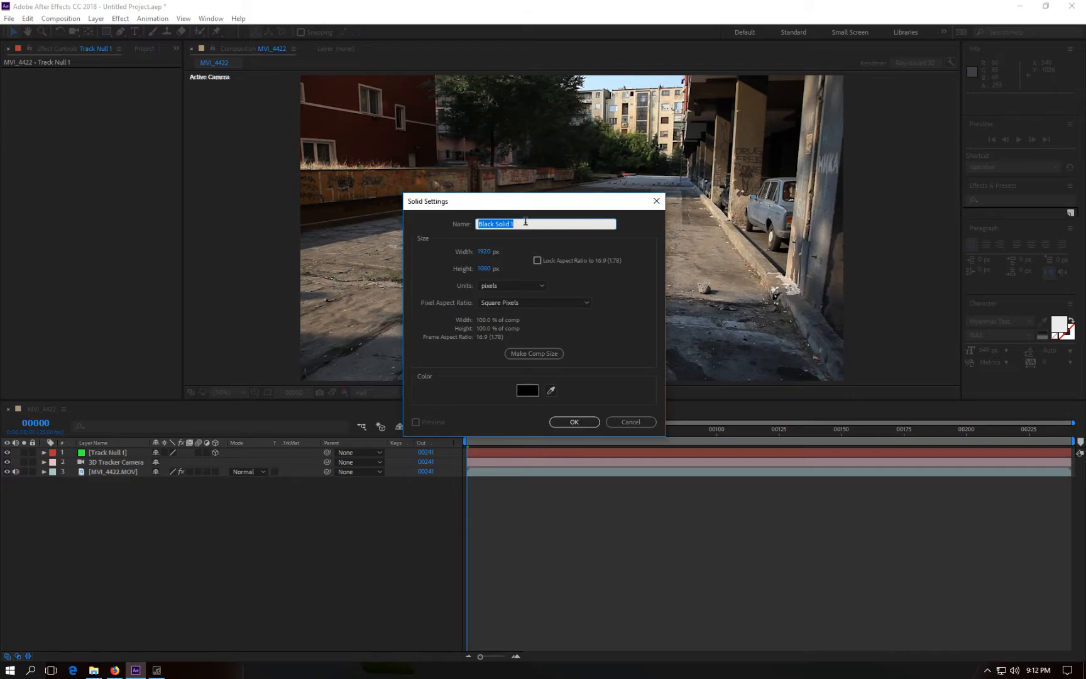
pyautogui.write('ELEMENT')
pyautogui.click(574, 422)
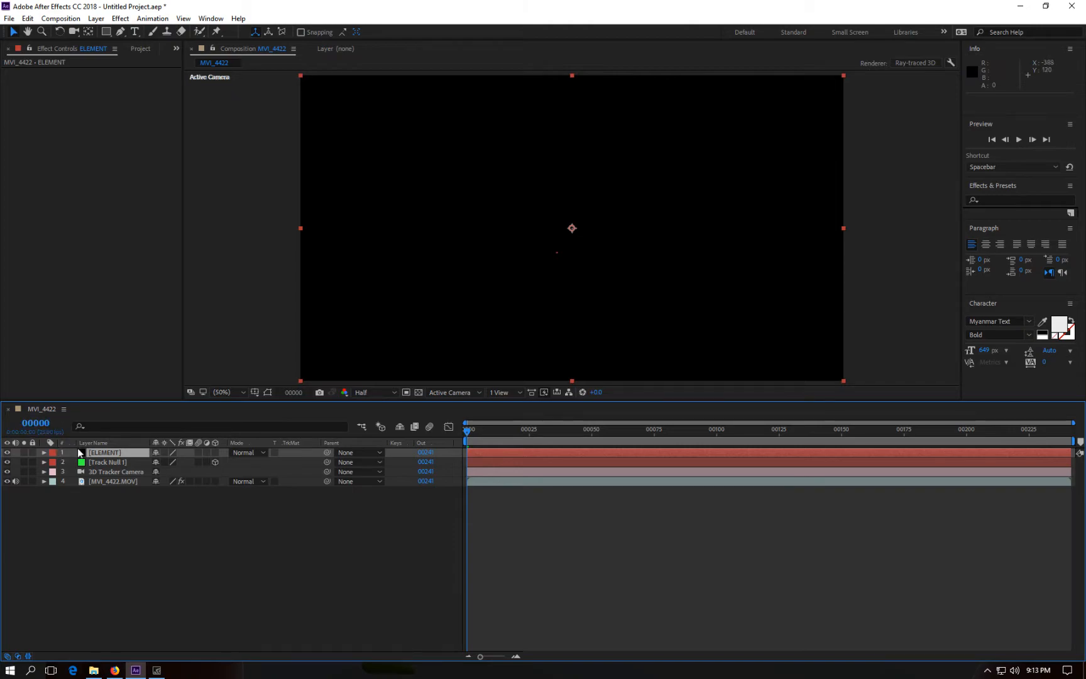
# Step: Apply the Video Copilot Element effect to the ELEMENT solid
pyautogui.rightClick(96, 457)
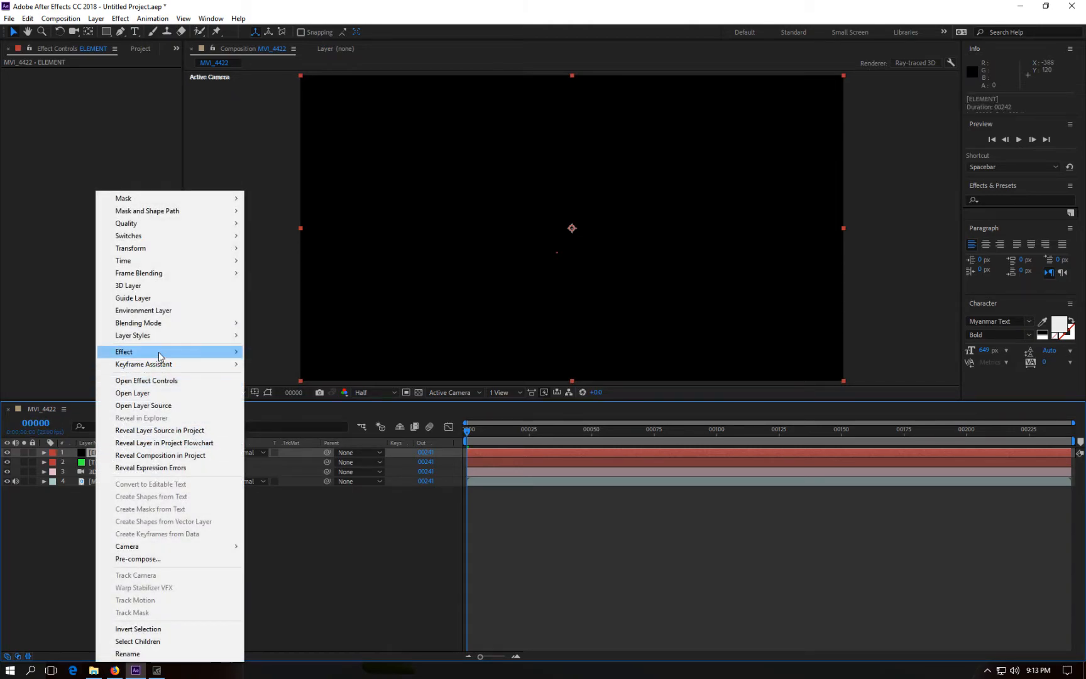
pyautogui.moveTo(201, 355)
pyautogui.moveTo(293, 671)
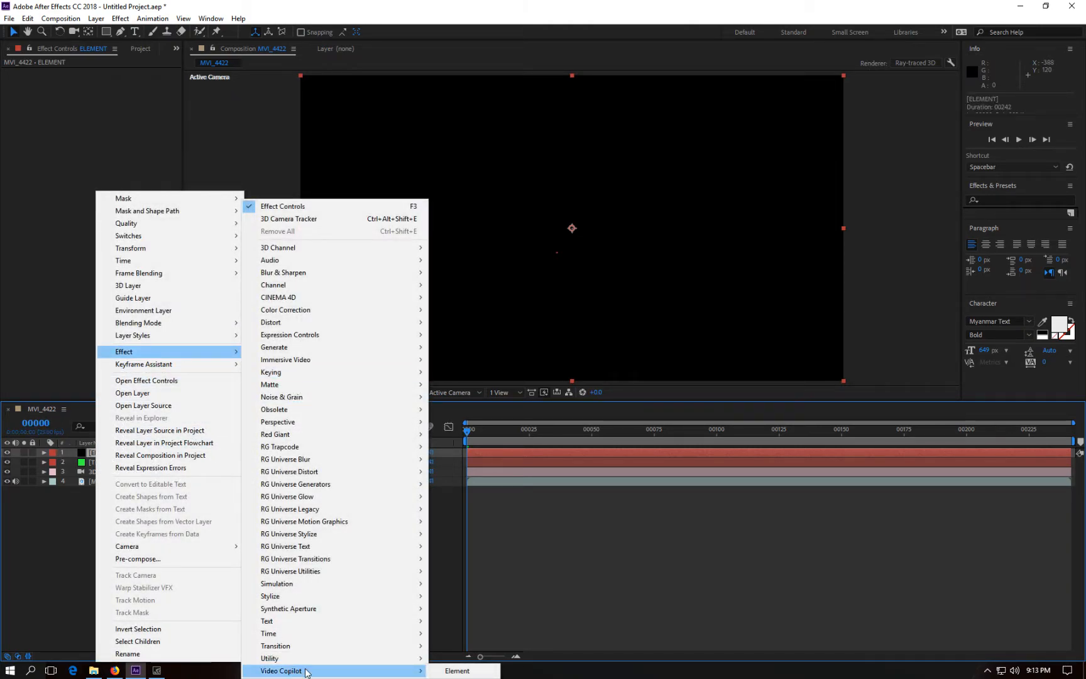
pyautogui.click(448, 671)
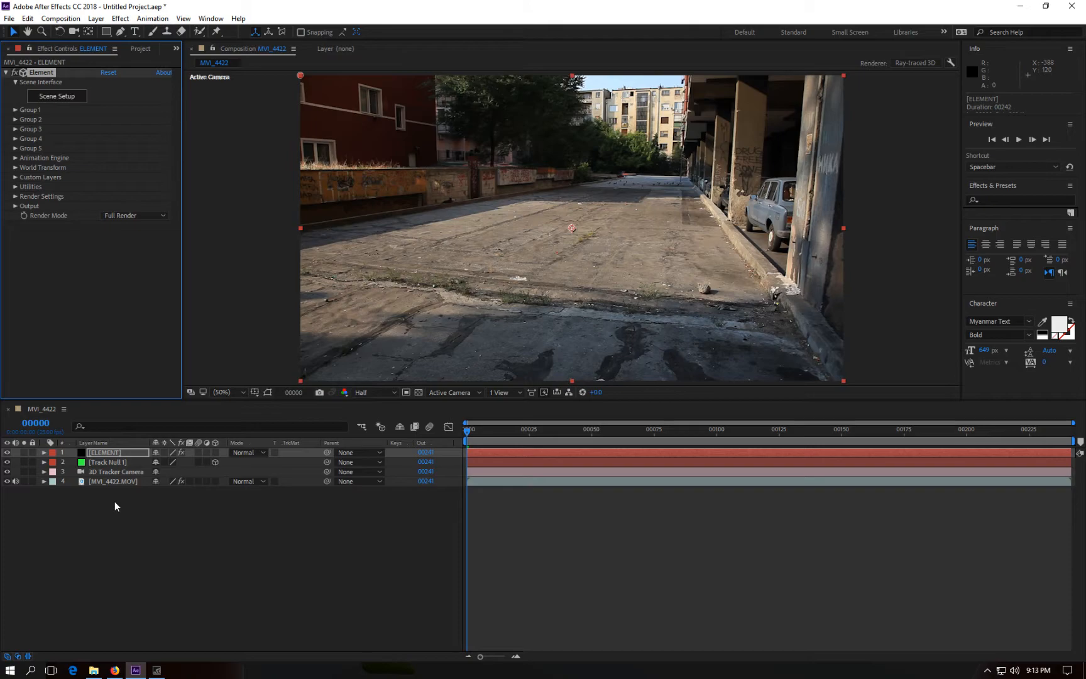
# Step: Open Element's Scene Setup and create a box model
pyautogui.click(68, 99)
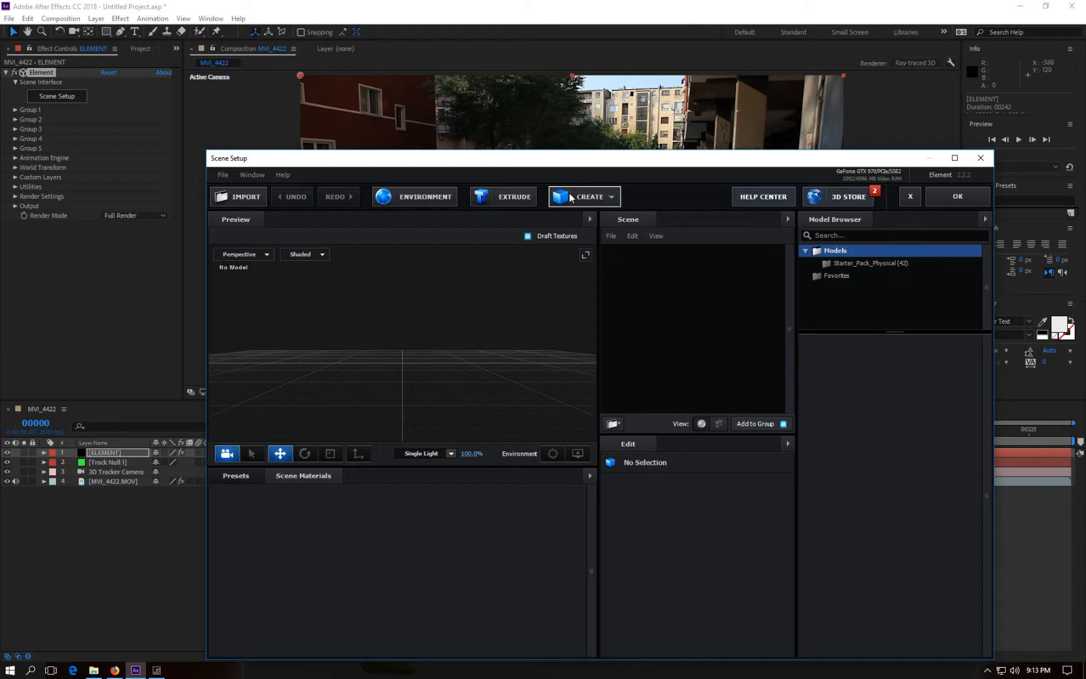
pyautogui.moveTo(607, 163); pyautogui.dragTo(607, 123)
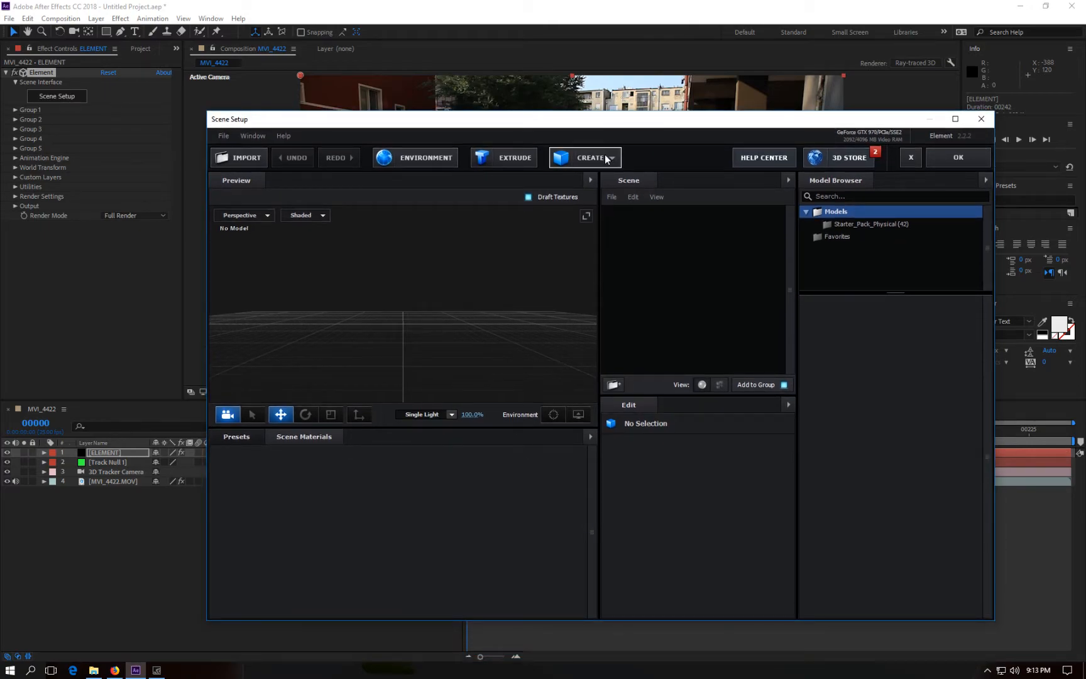
pyautogui.click(608, 158)
pyautogui.click(568, 186)
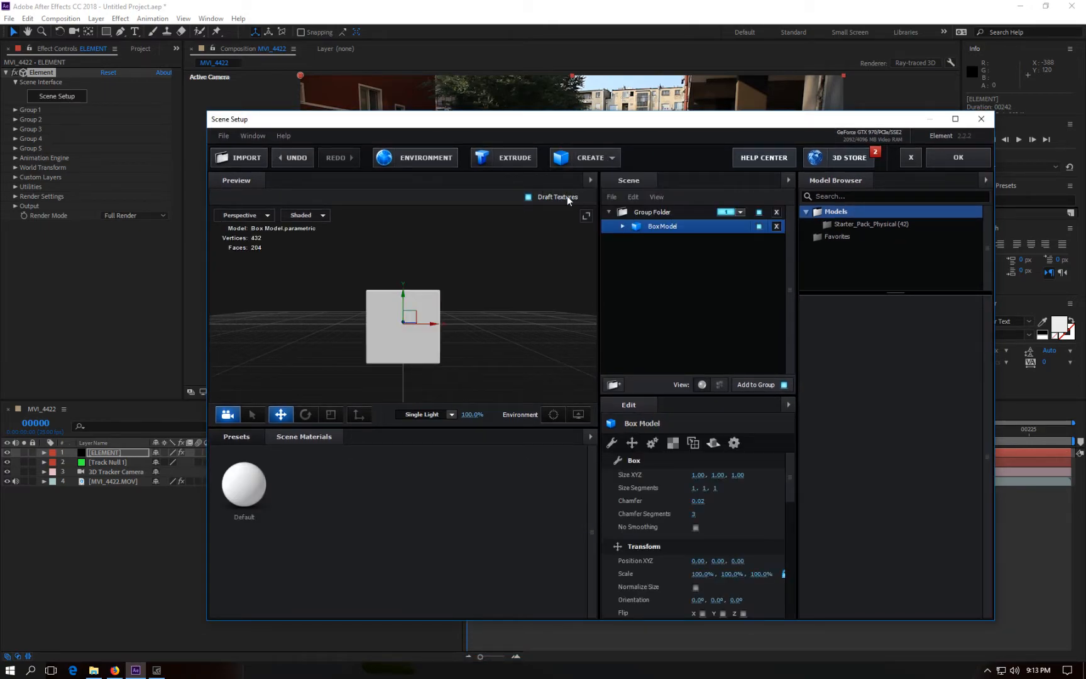
# Step: Add a plane model and set its size to about 10.31 by 7.27
pyautogui.click(609, 159)
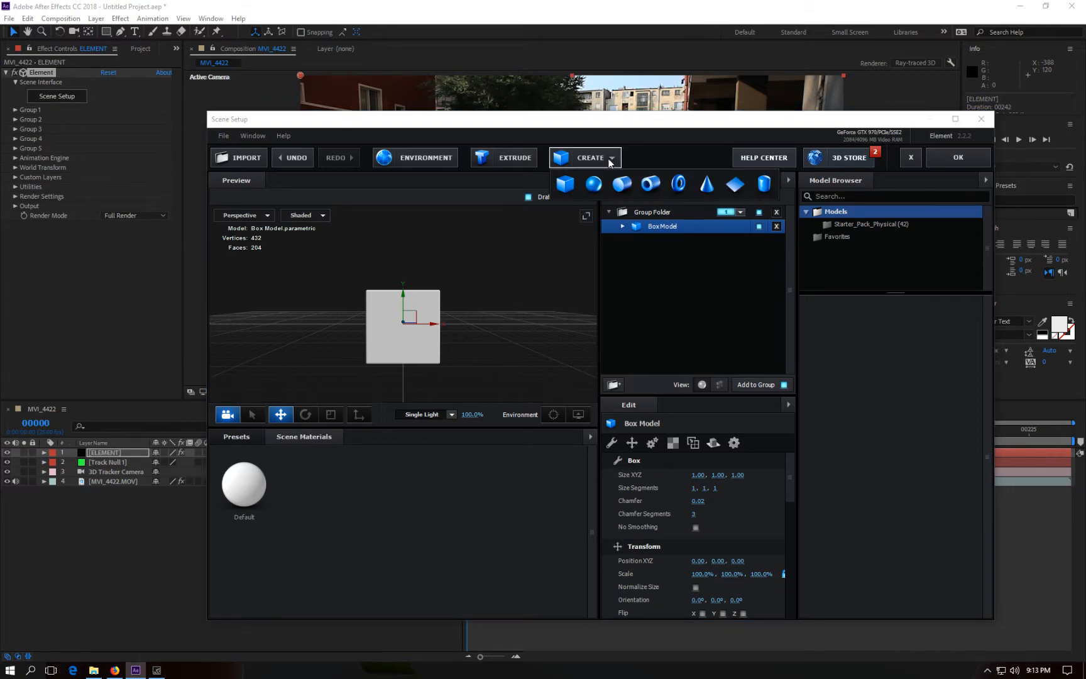
pyautogui.click(732, 185)
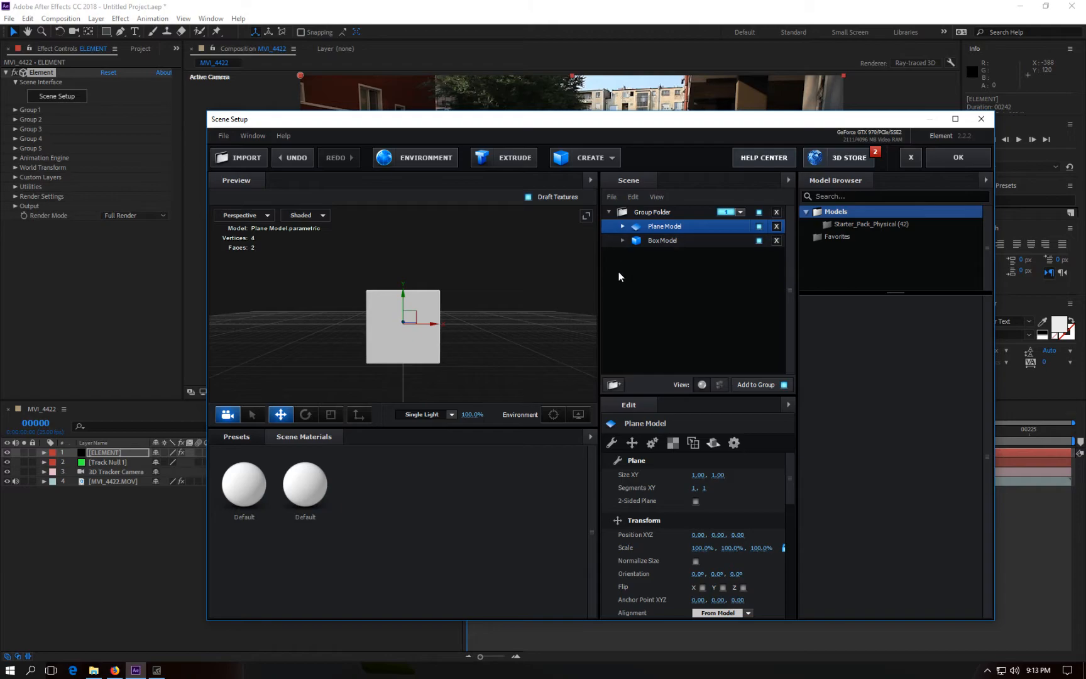
pyautogui.moveTo(540, 281); pyautogui.dragTo(470, 337)
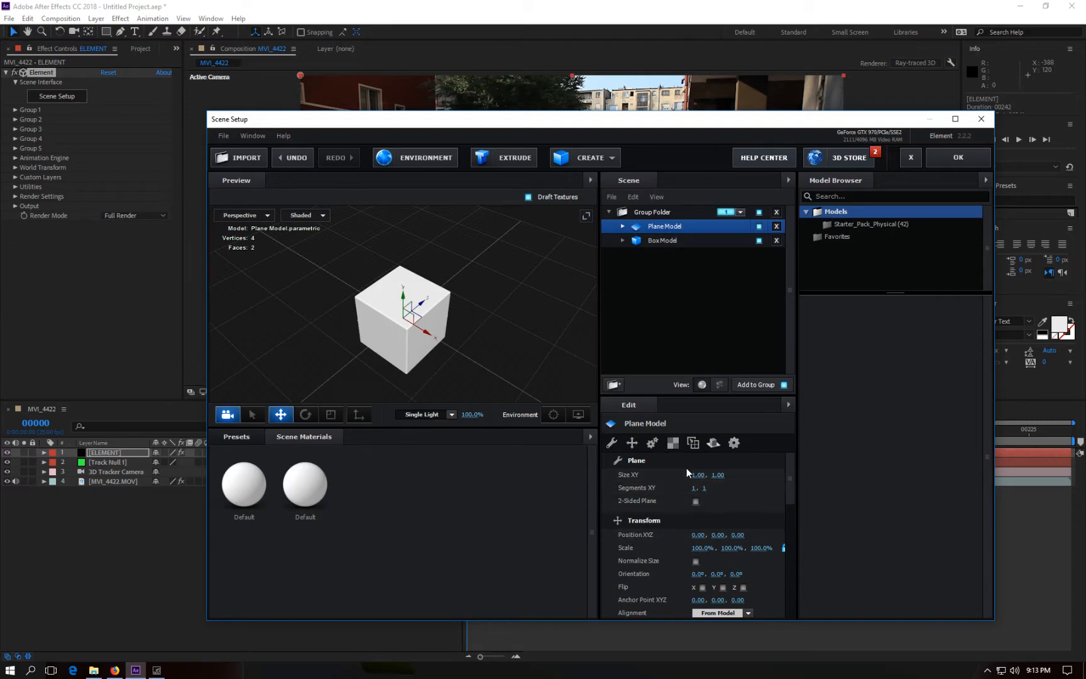
pyautogui.moveTo(701, 475); pyautogui.dragTo(795, 514)
pyautogui.moveTo(720, 476); pyautogui.dragTo(812, 475)
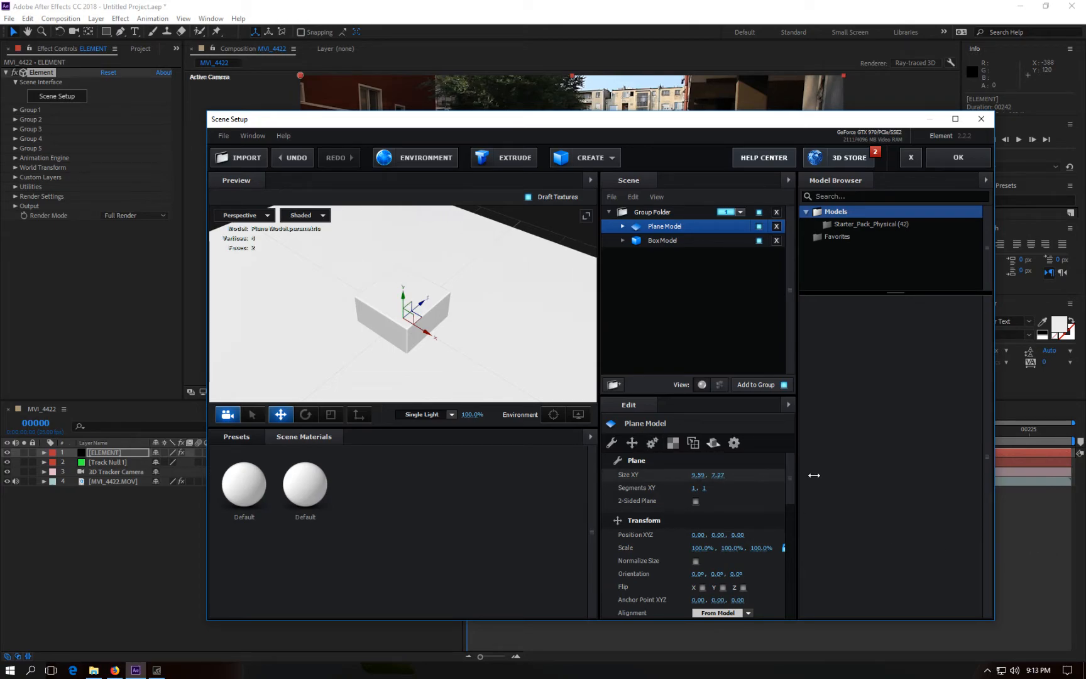
pyautogui.moveTo(697, 475); pyautogui.dragTo(710, 475)
# Step: Raise the box model to about 0.49 on Y so it sits on the plane, and apply the scene
pyautogui.moveTo(549, 228); pyautogui.dragTo(518, 232)
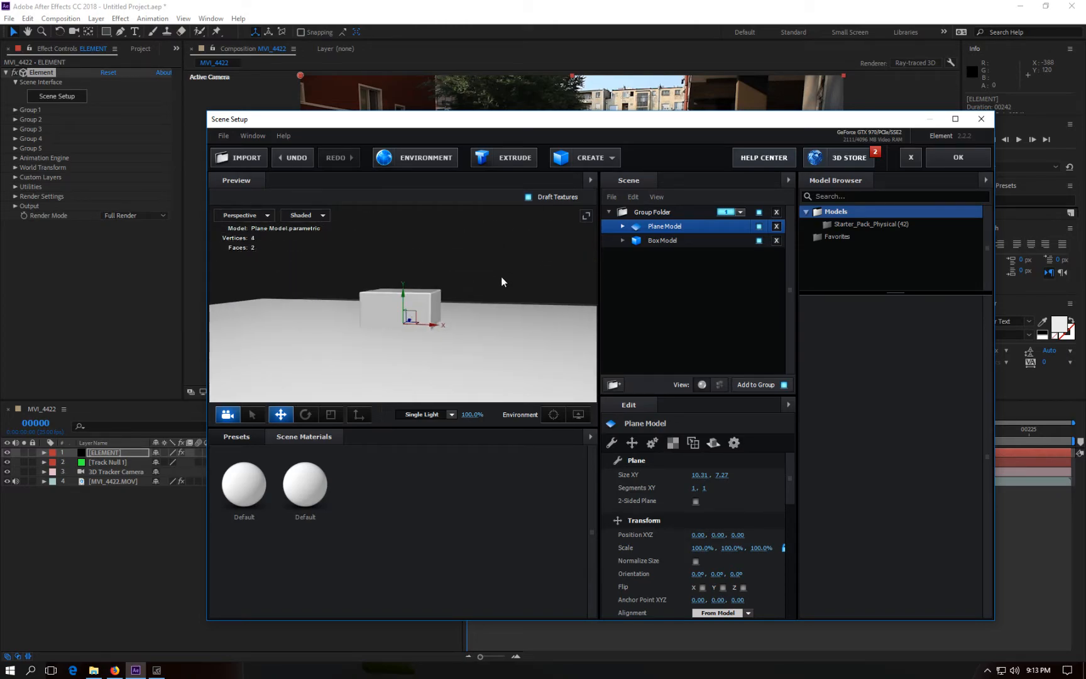
pyautogui.click(667, 240)
pyautogui.moveTo(403, 294); pyautogui.dragTo(409, 263)
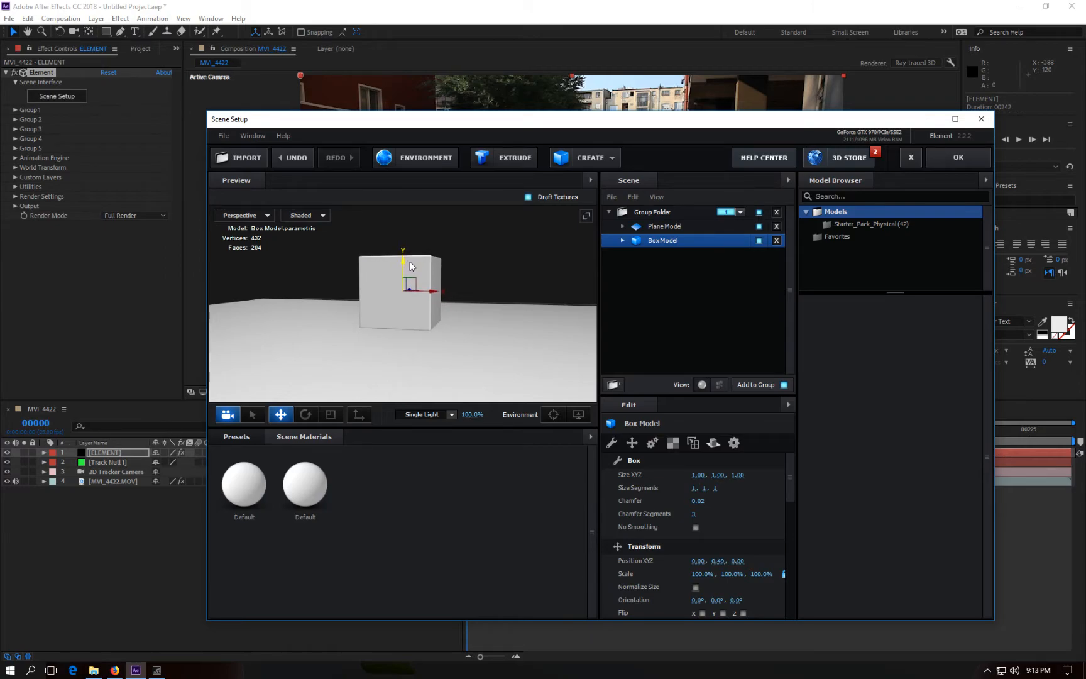
pyautogui.click(962, 155)
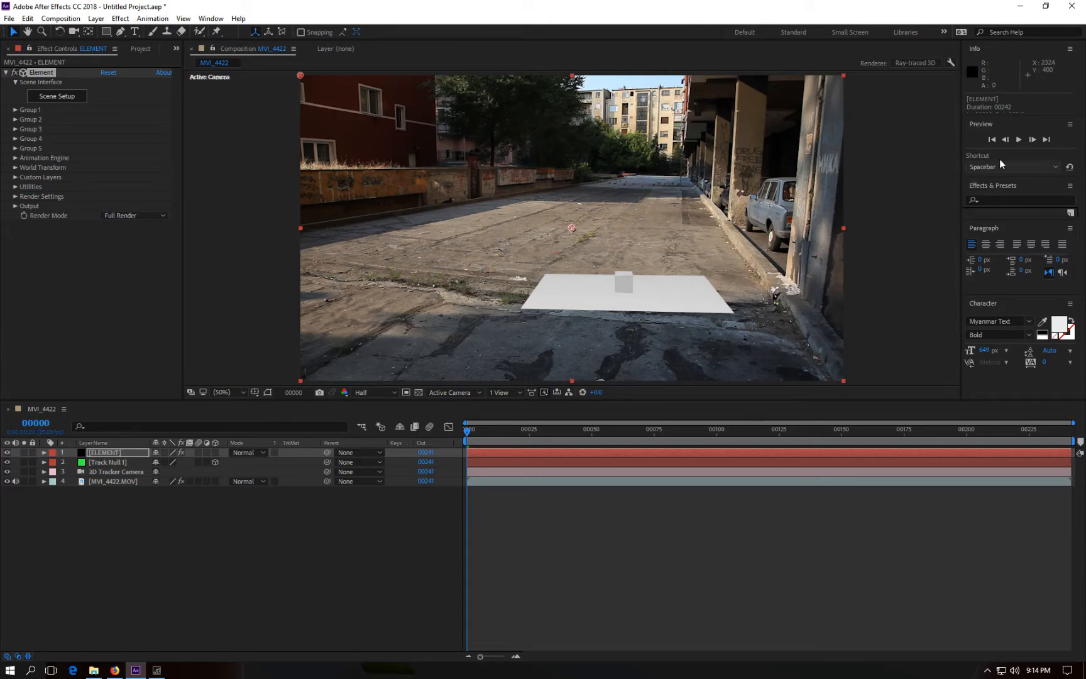
# Step: Preview the composition to check the tracked models on the road
pyautogui.click(1018, 140)
pyautogui.click(1018, 141)
pyautogui.click(16, 481)
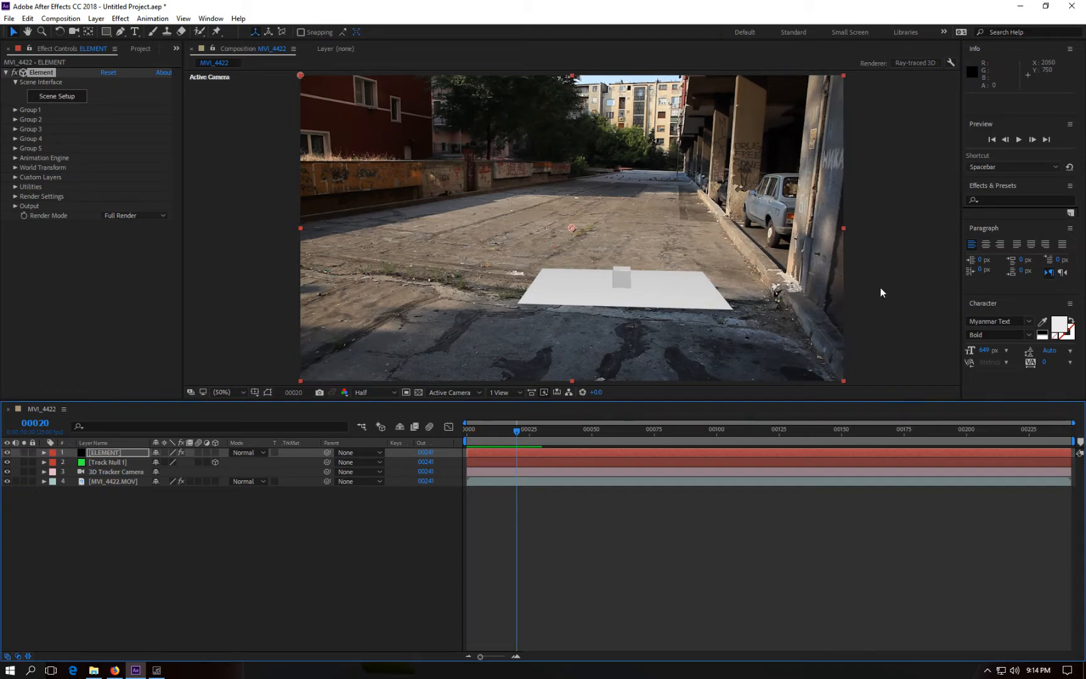
# Step: Play the composition preview, stop it, and return to the first frame
pyautogui.click(1021, 141)
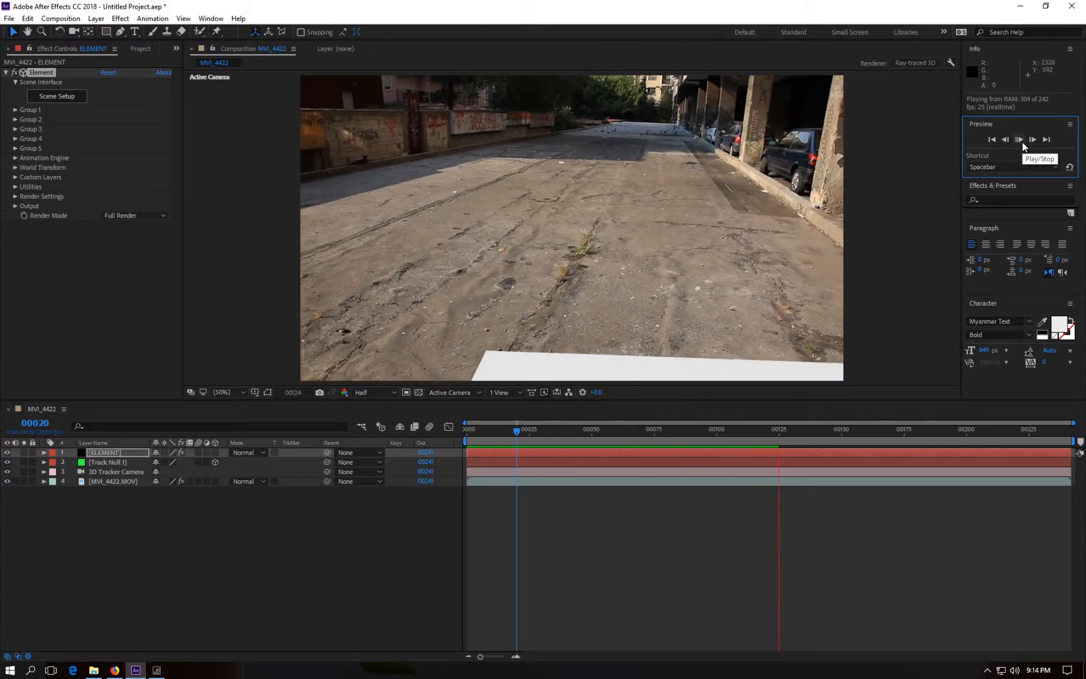
pyautogui.click(1021, 140)
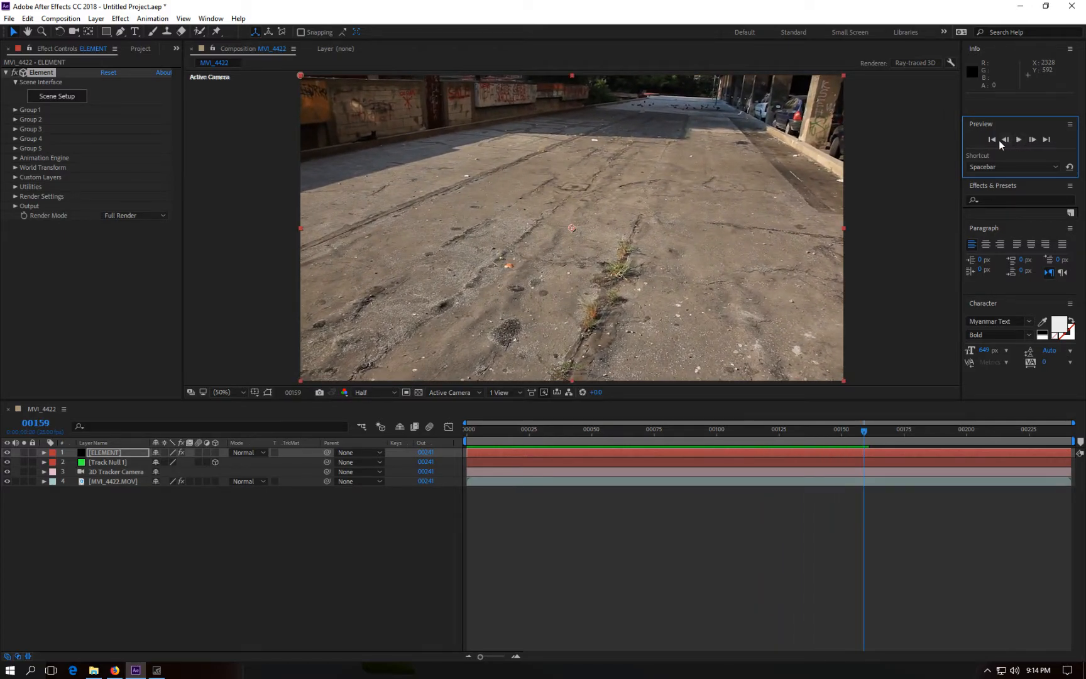
pyautogui.click(992, 139)
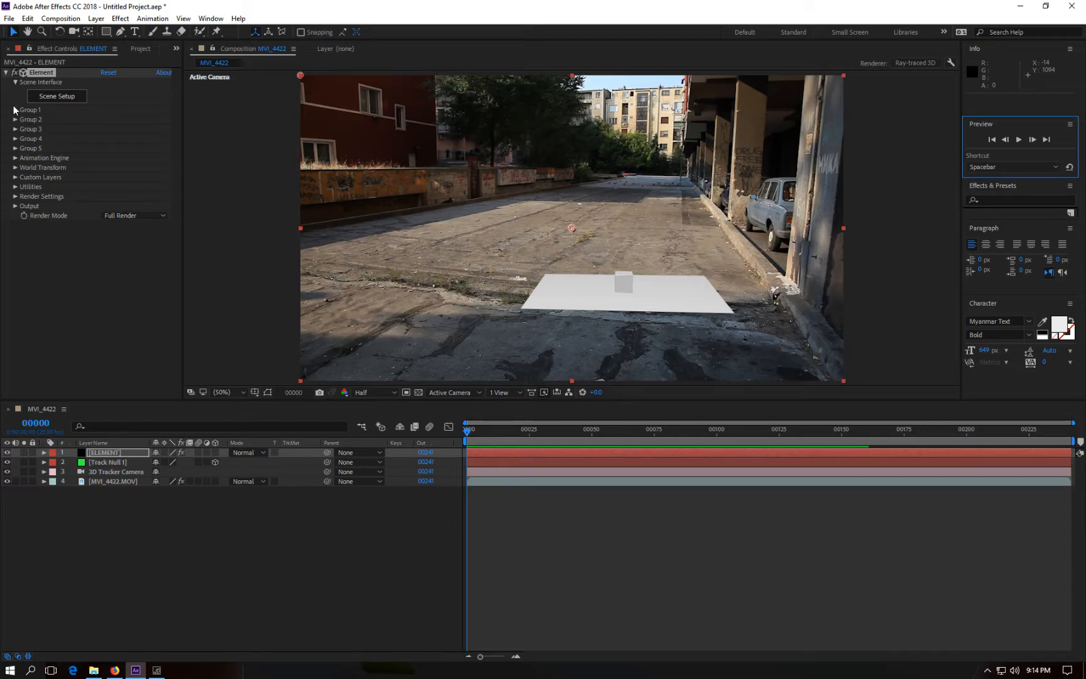
# Step: Open Scene Setup to check which group the models' group folder is assigned to, then close it
pyautogui.click(69, 97)
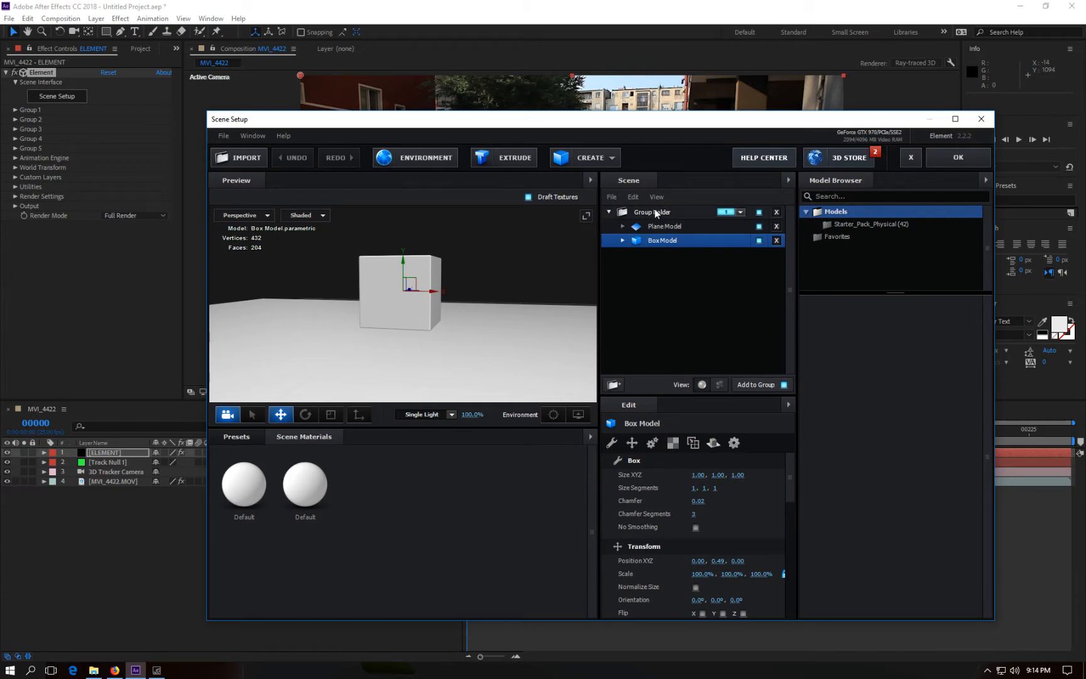
pyautogui.click(726, 212)
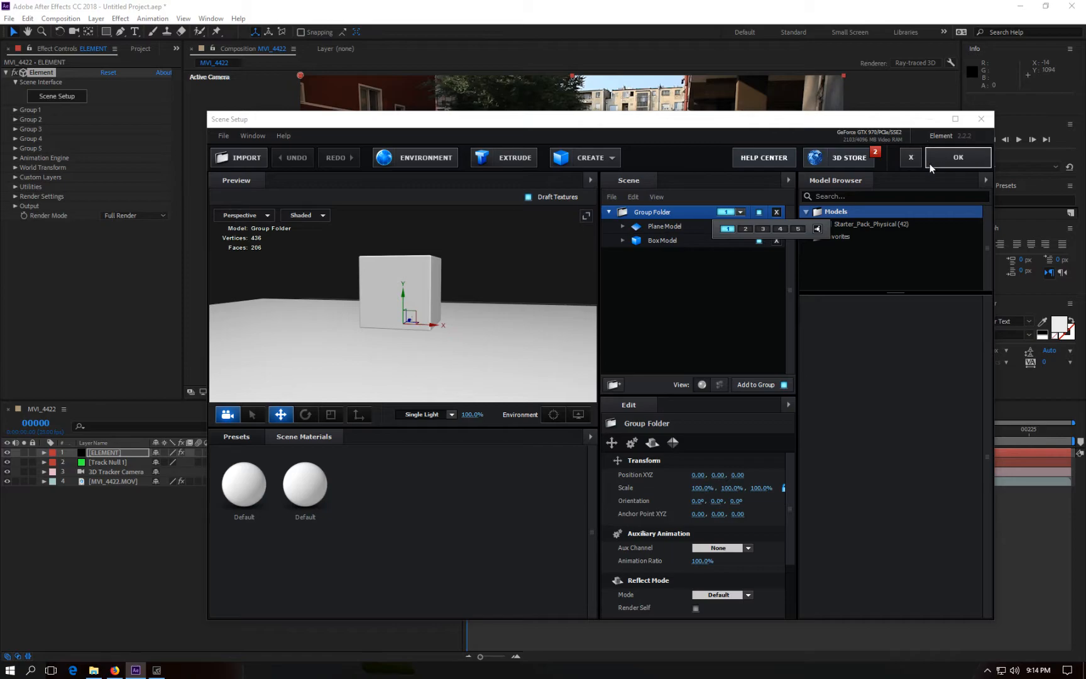
pyautogui.click(981, 118)
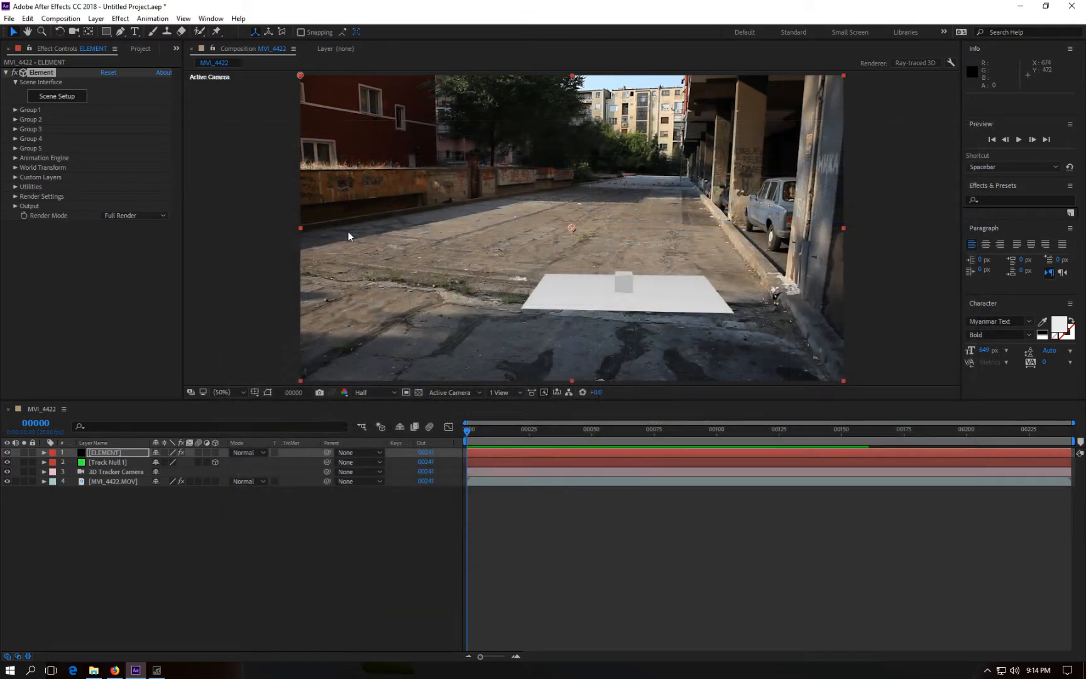
# Step: Create a group null for Group 1 from the Element layer's group utilities
pyautogui.click(16, 110)
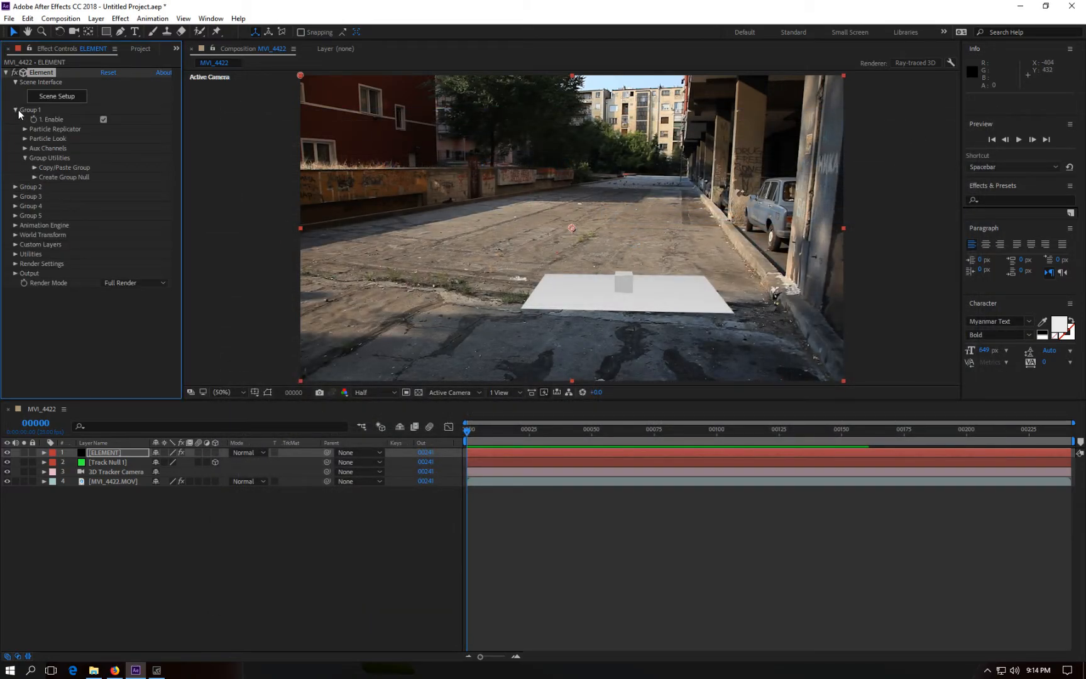
pyautogui.click(34, 177)
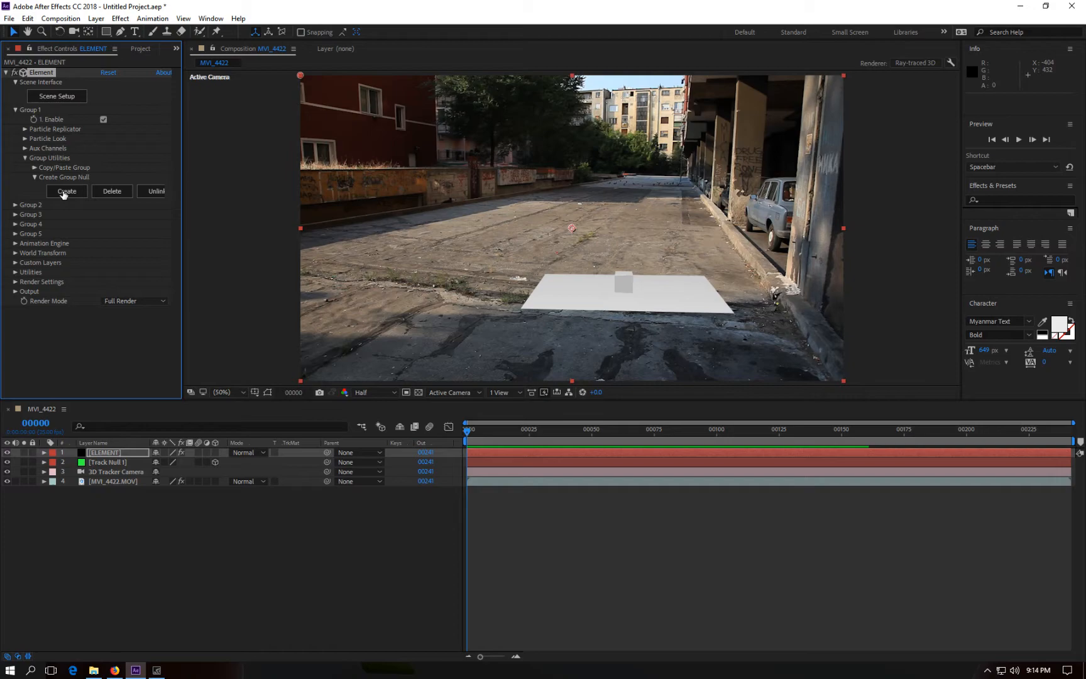
pyautogui.click(64, 192)
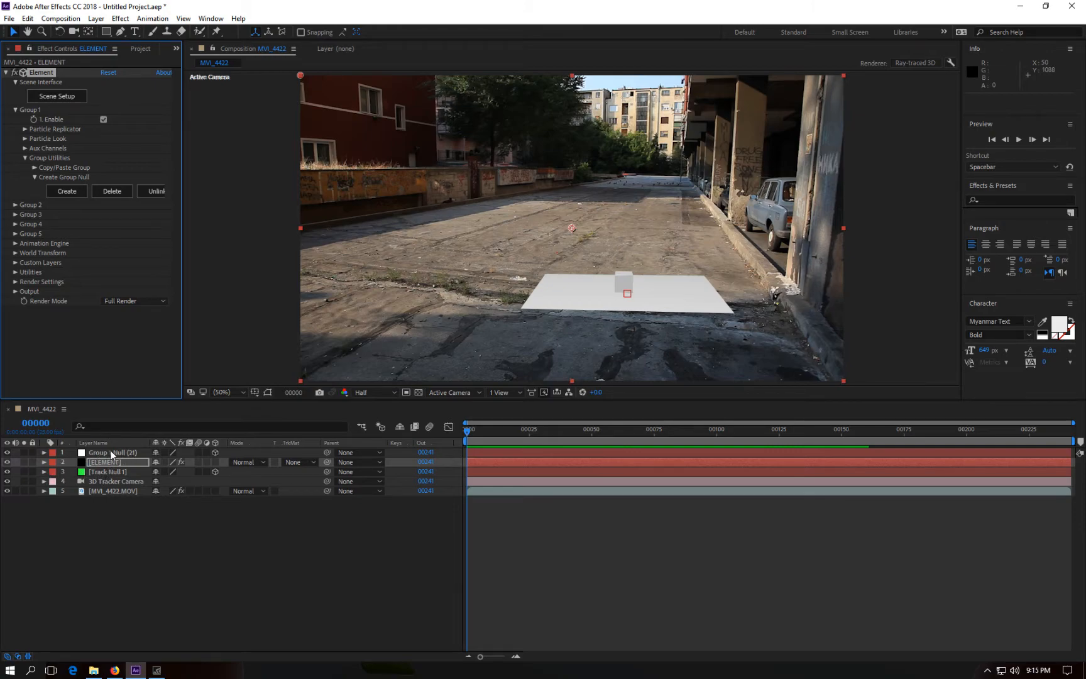
# Step: Copy the track null's position and paste it onto the Group 1 null's position
pyautogui.click(109, 470)
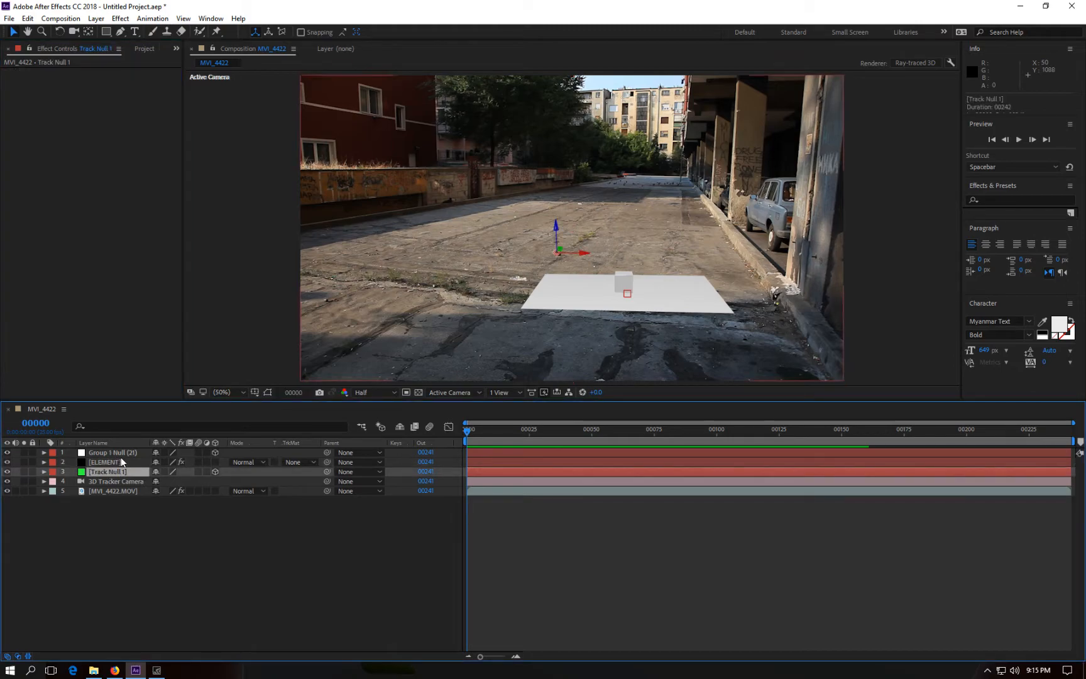
pyautogui.keyDown('ctrl'); pyautogui.click(121, 451); pyautogui.keyUp('ctrl')
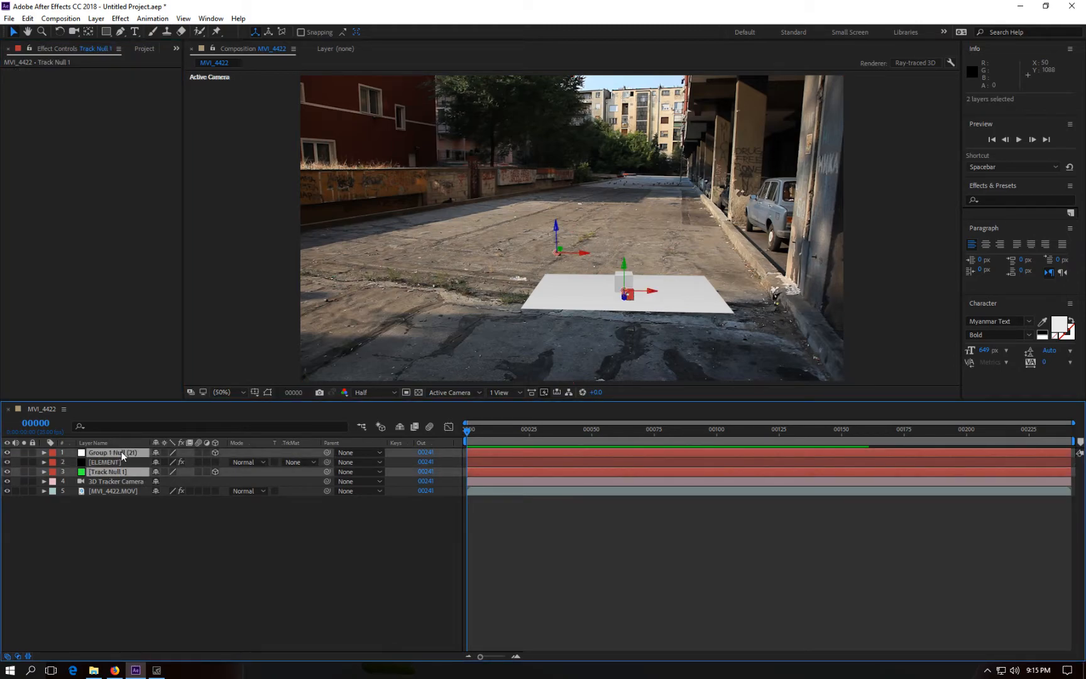
pyautogui.press('p')
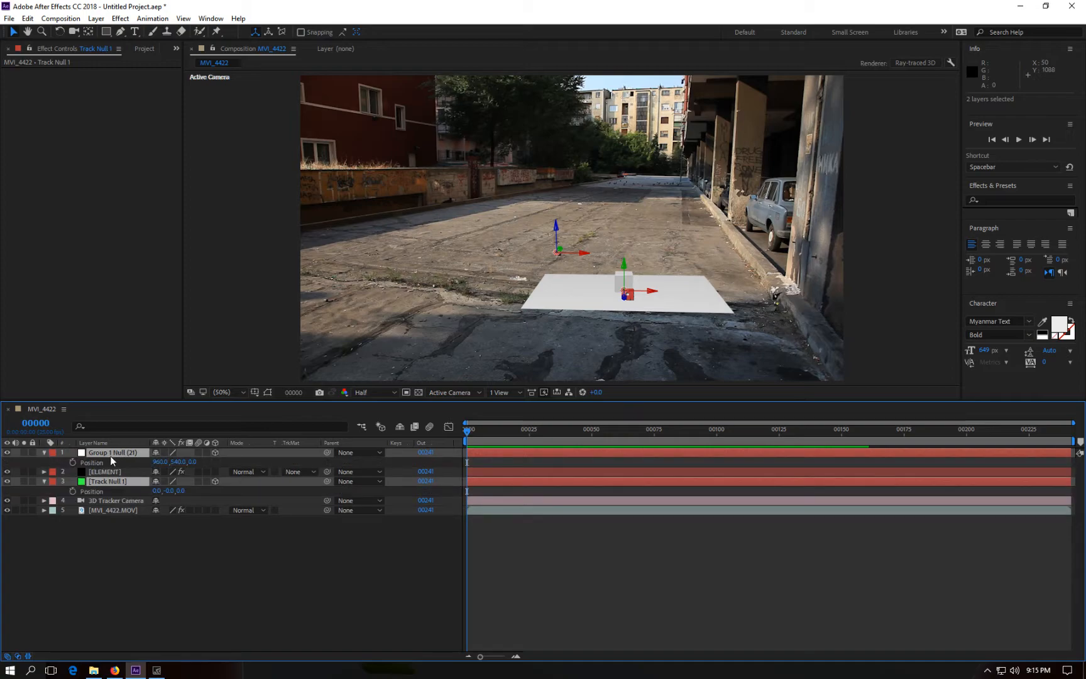
pyautogui.click(90, 491)
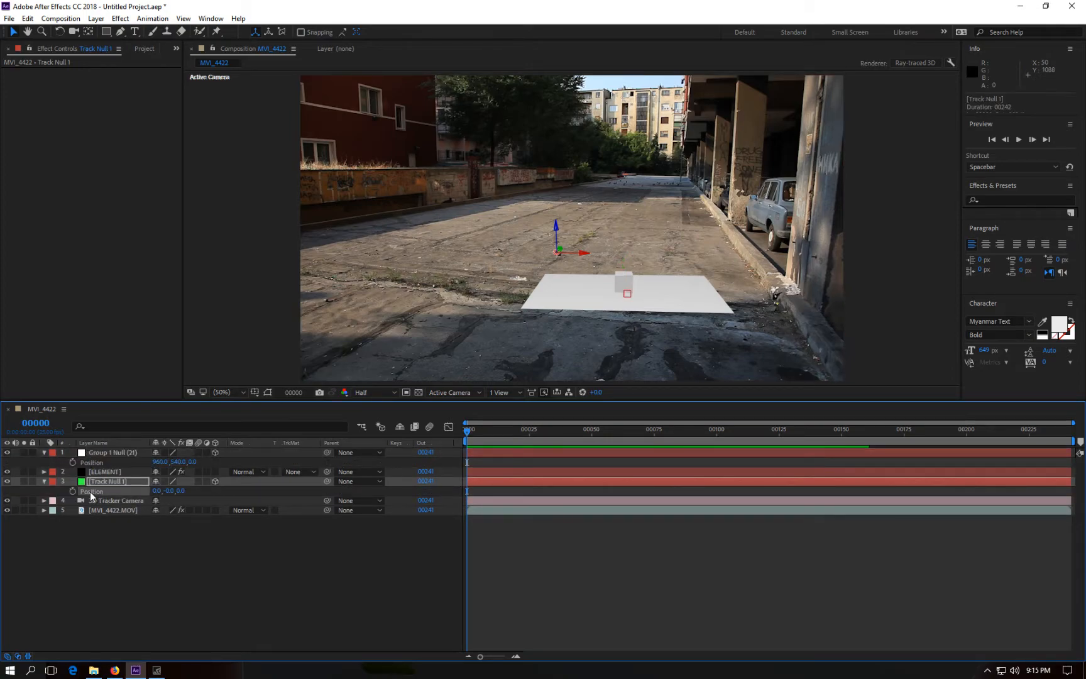
pyautogui.click(94, 463)
pyautogui.hotkey('ctrl', 'v')
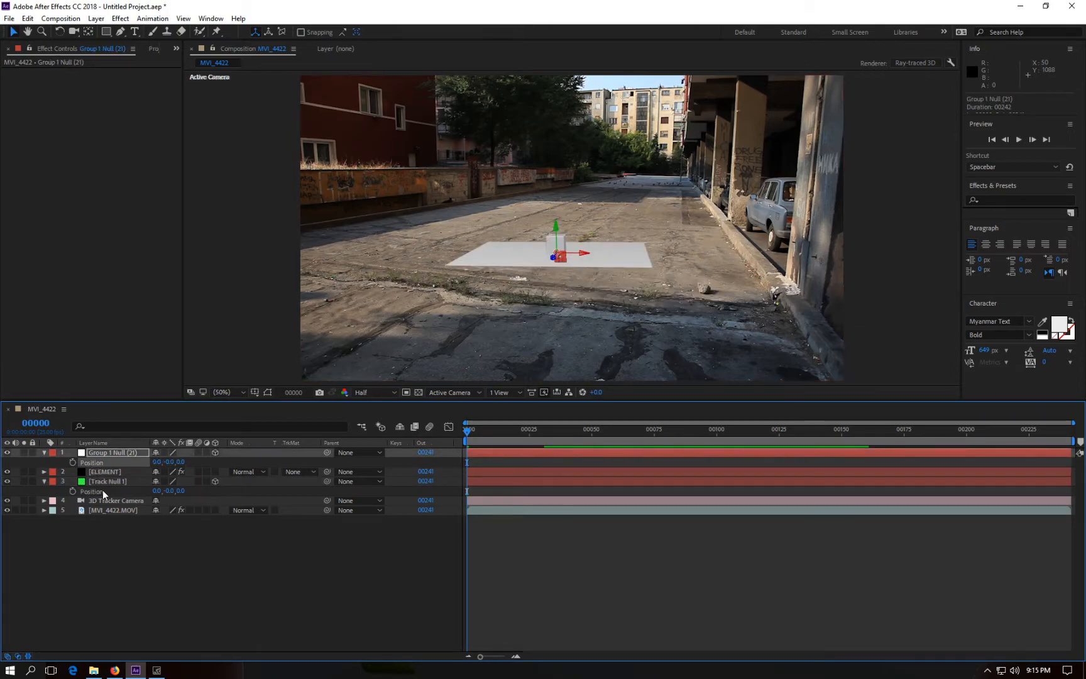
# Step: Play and stop the preview to check the models on the road
pyautogui.click(1017, 139)
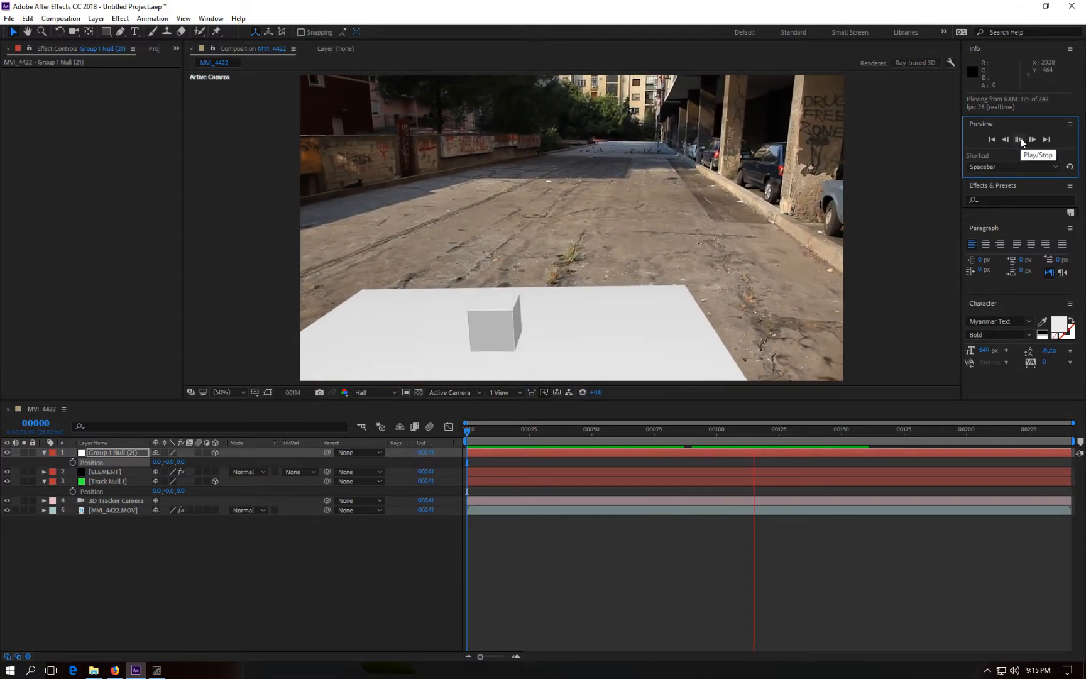
pyautogui.click(1019, 139)
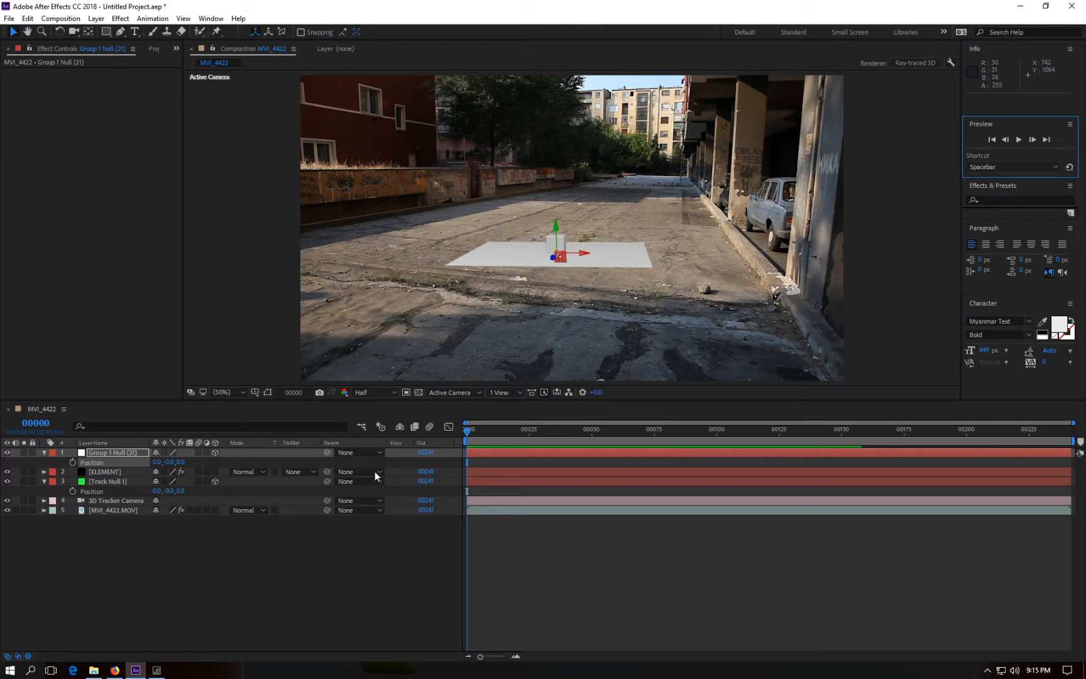
# Step: Compare the rotation properties of the track null and the Group 1 null, then collapse them
pyautogui.click(108, 482)
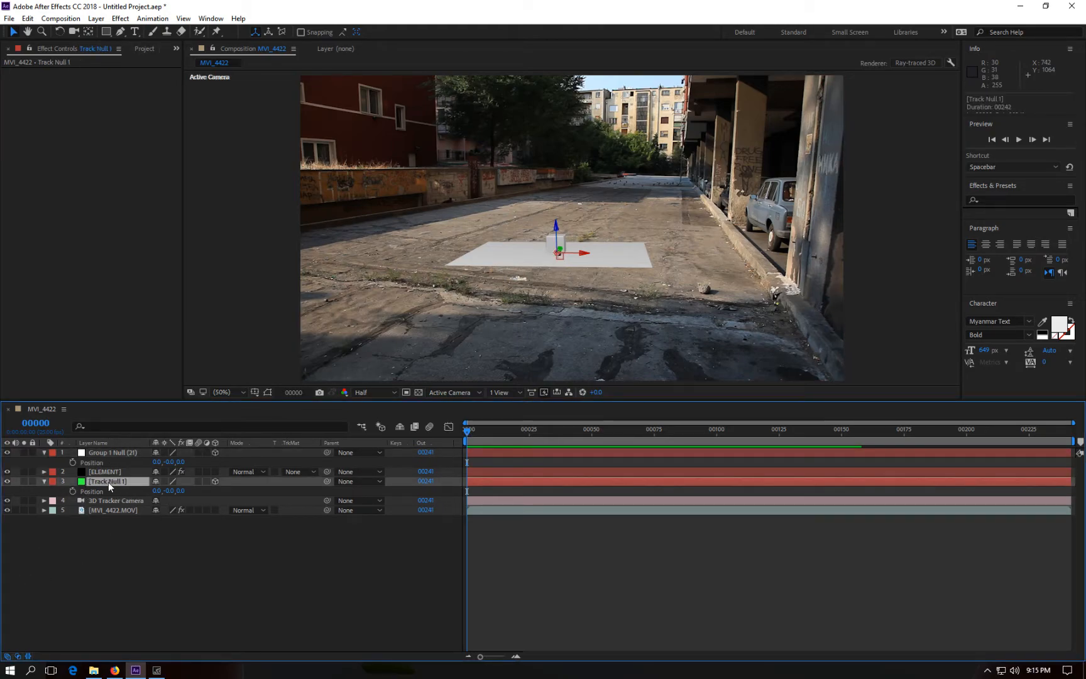
pyautogui.press('r')
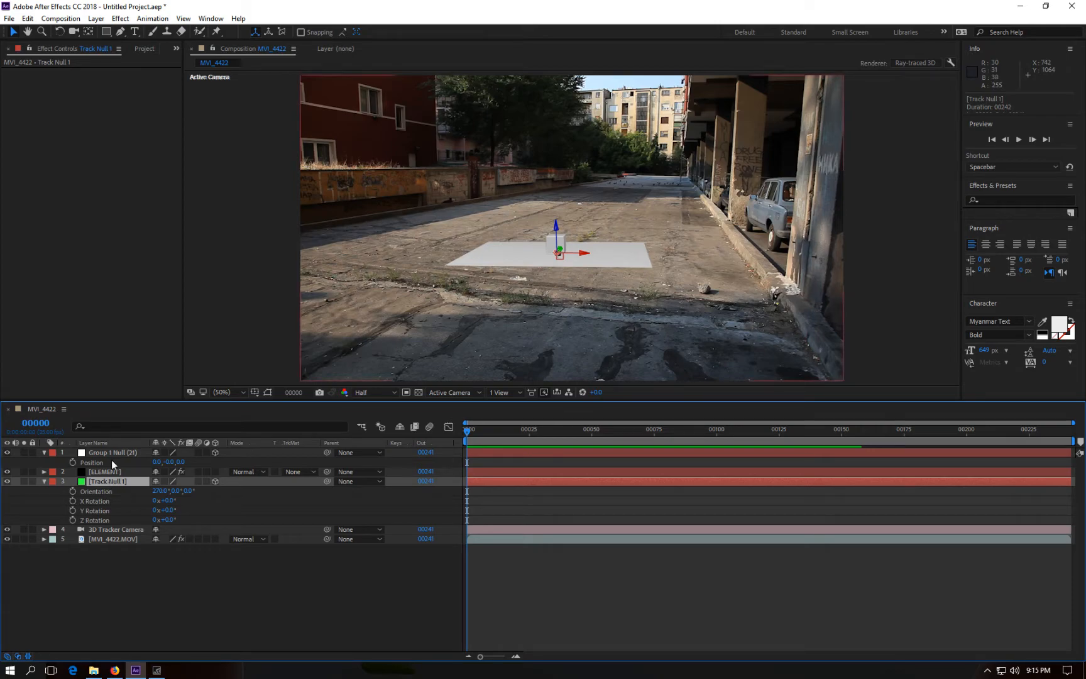
pyautogui.click(112, 451)
pyautogui.press('r')
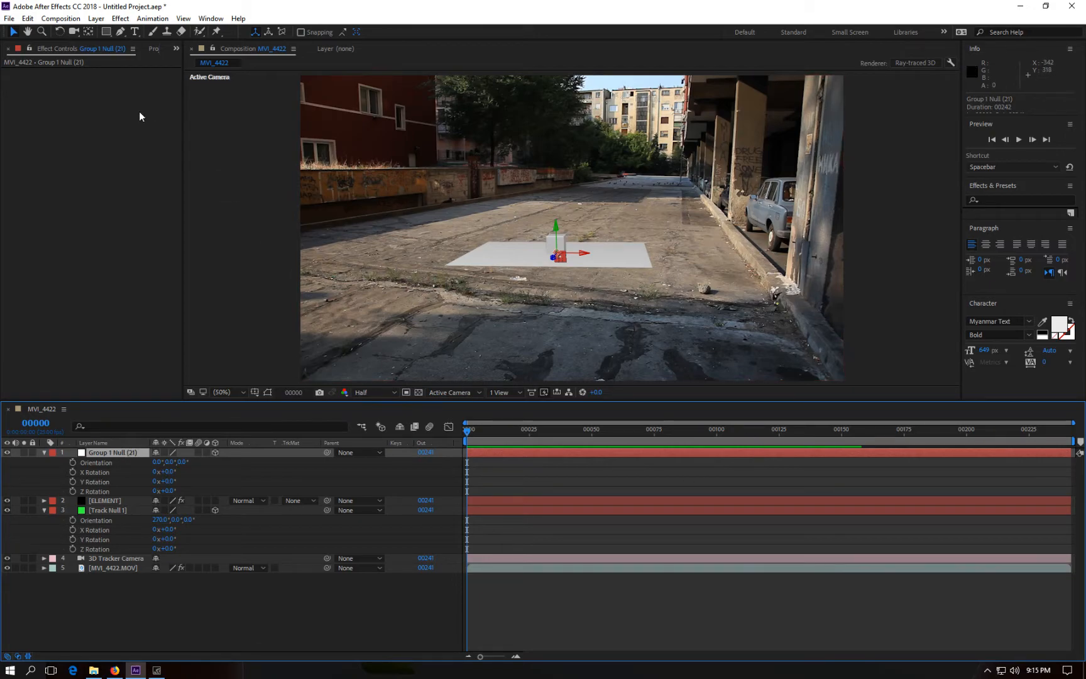
pyautogui.moveTo(469, 433); pyautogui.dragTo(410, 436)
pyautogui.click(42, 452)
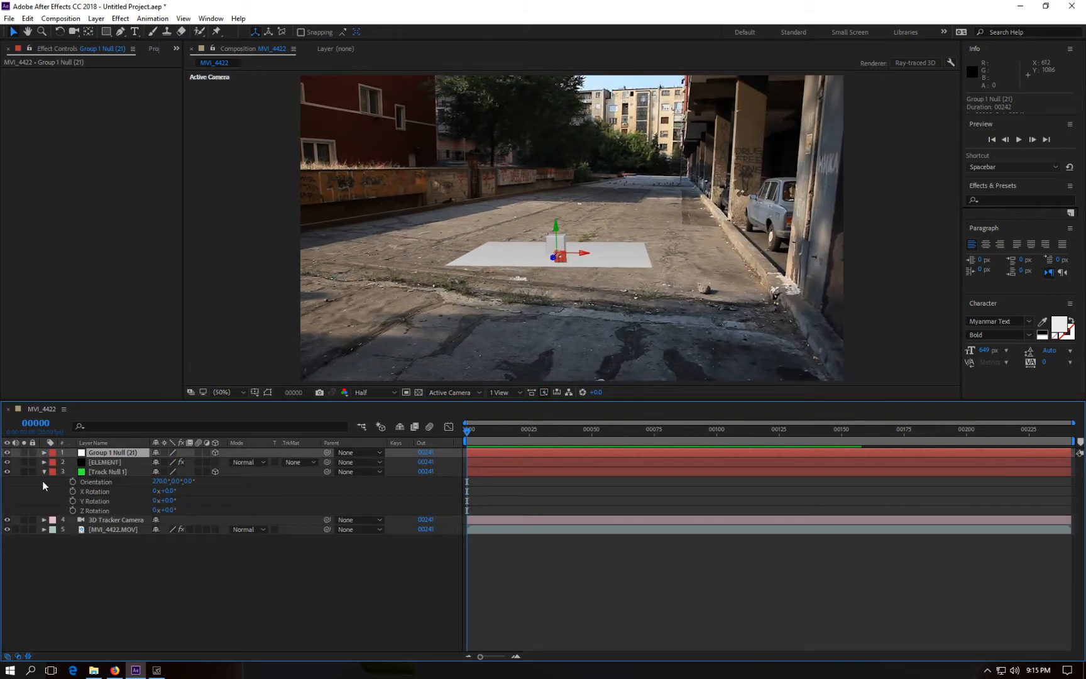
pyautogui.click(43, 472)
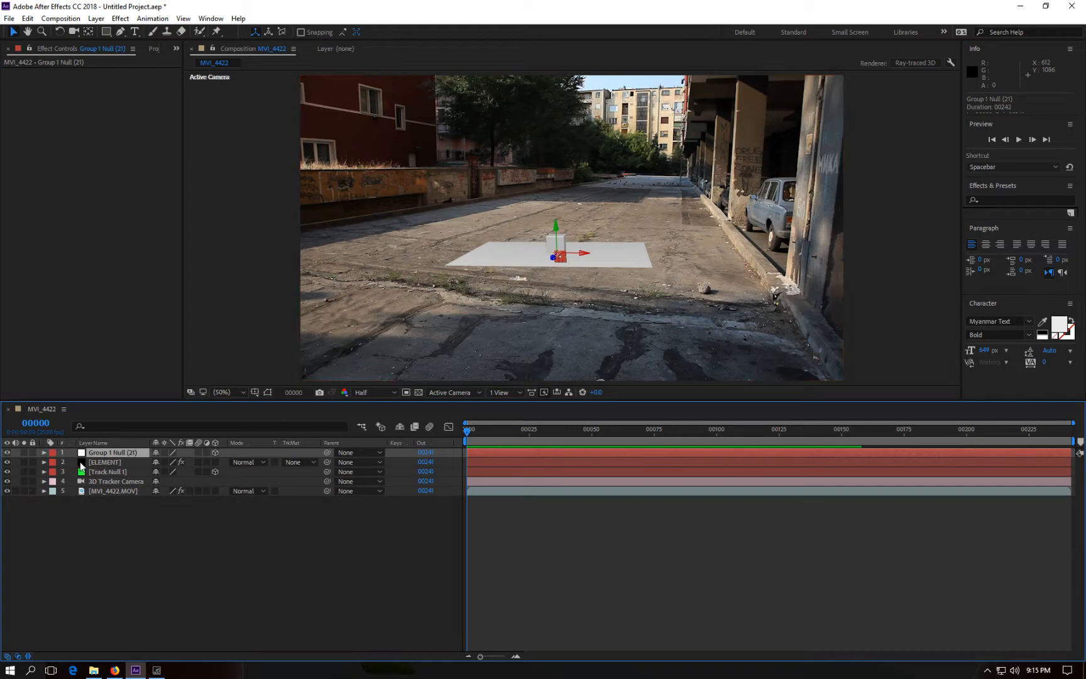
# Step: Add a new spot light layer with default light settings
pyautogui.click(88, 526)
pyautogui.rightClick(92, 543)
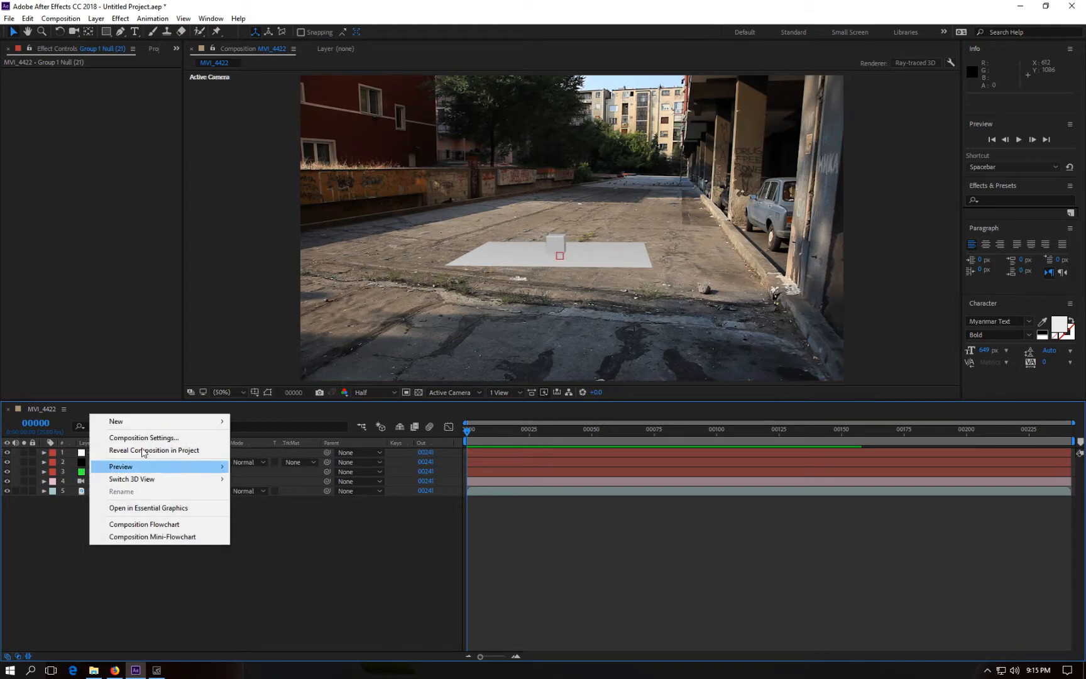
pyautogui.moveTo(128, 426)
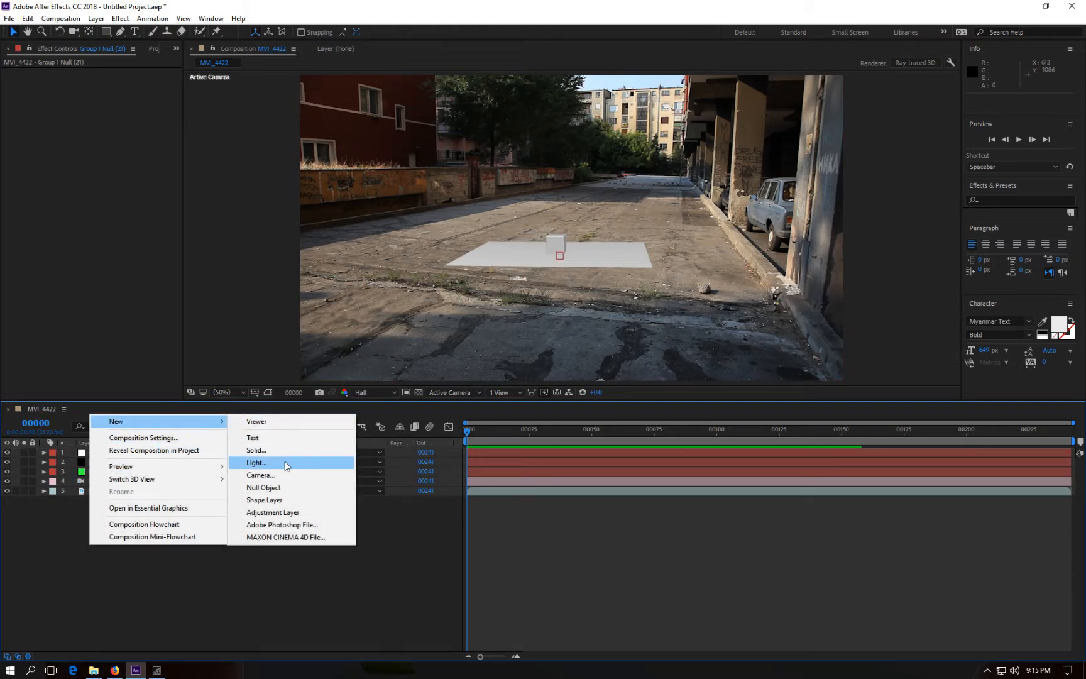
pyautogui.click(256, 462)
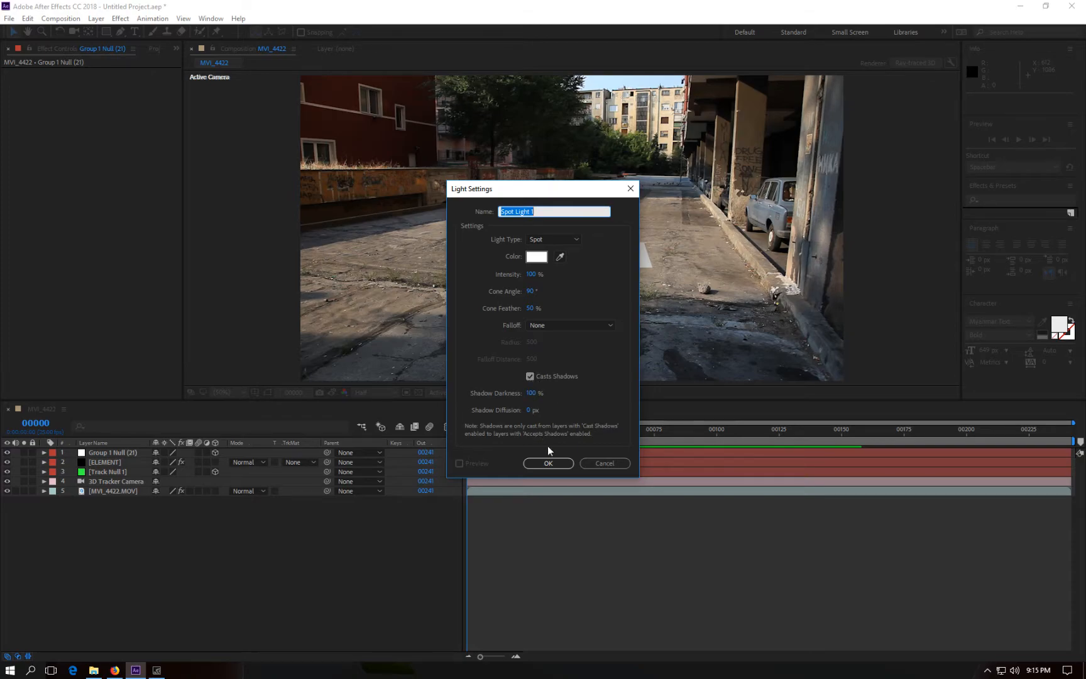
pyautogui.click(536, 463)
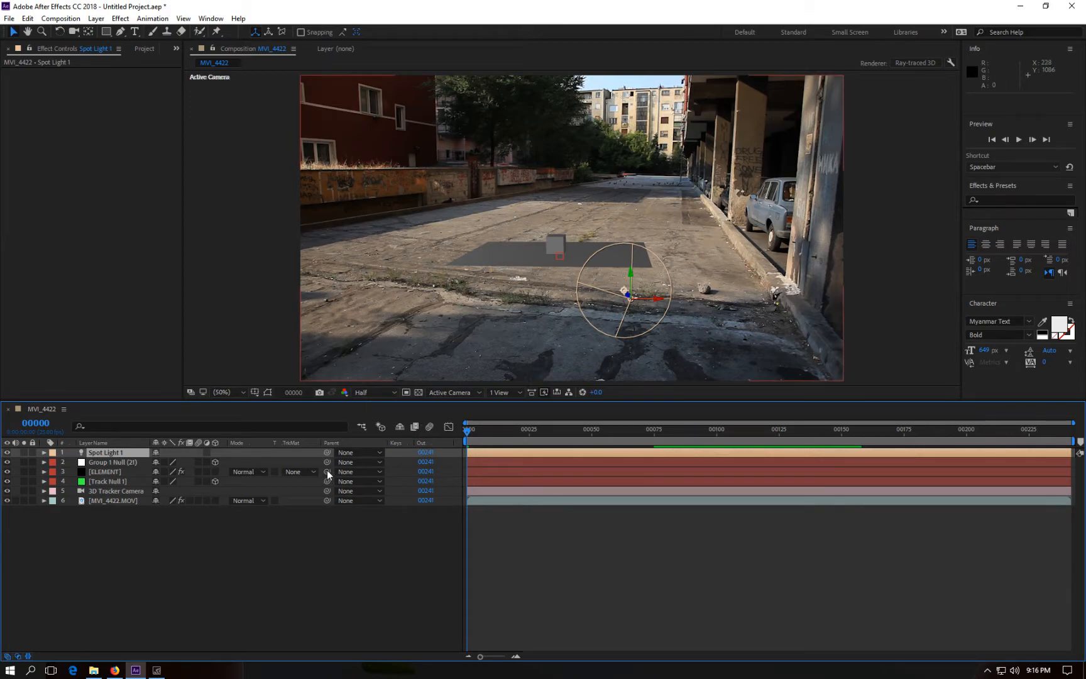
# Step: Copy the track null's position and paste it onto the spot light's position
pyautogui.click(109, 480)
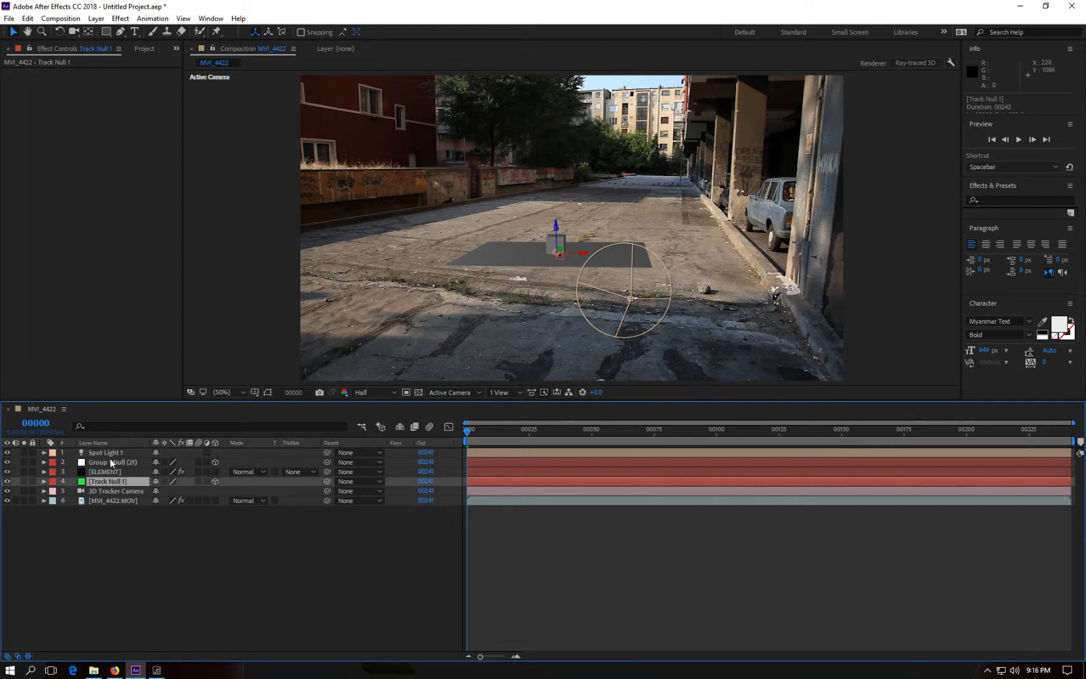
pyautogui.keyDown('ctrl'); pyautogui.click(112, 453); pyautogui.keyUp('ctrl')
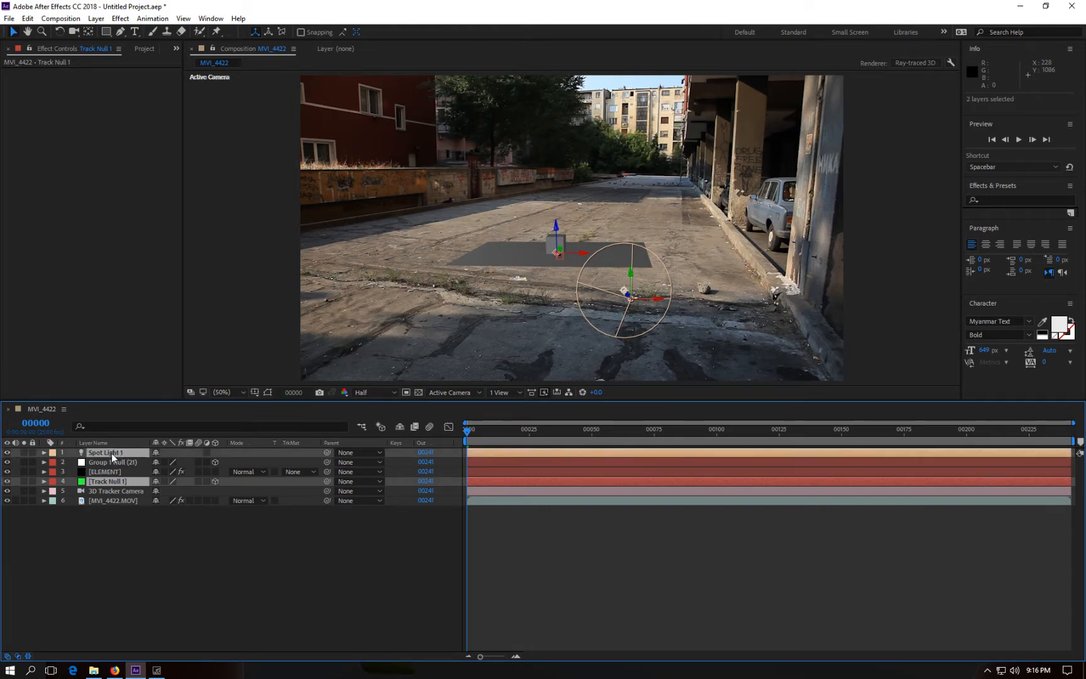
pyautogui.press('p')
pyautogui.click(101, 499)
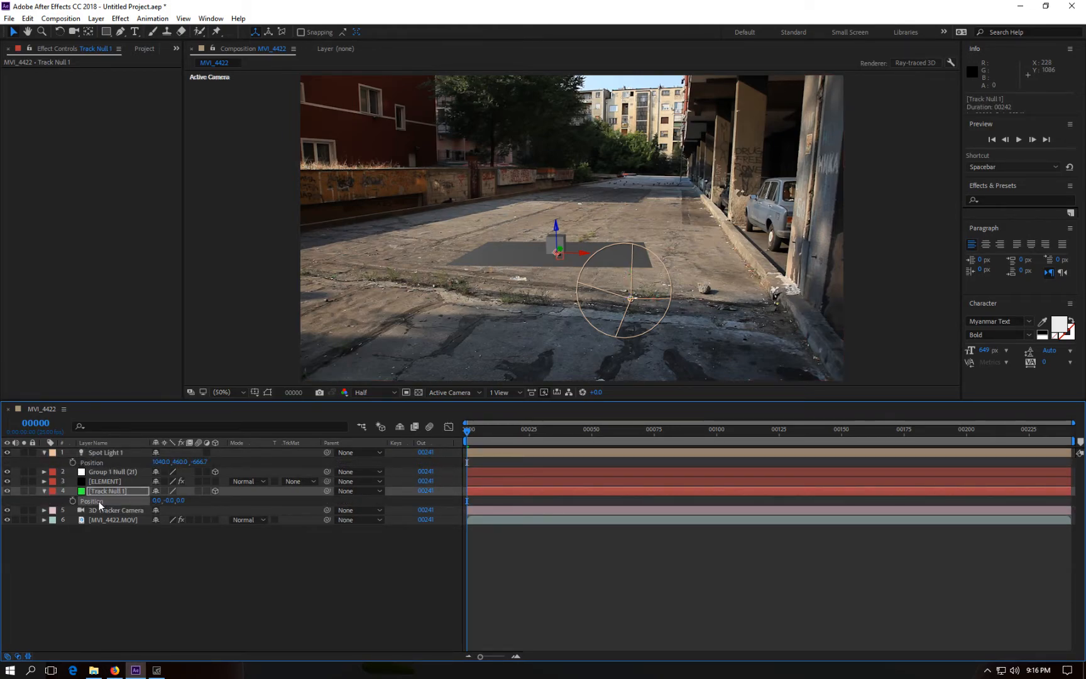
pyautogui.click(105, 461)
pyautogui.hotkey('ctrl', 'v')
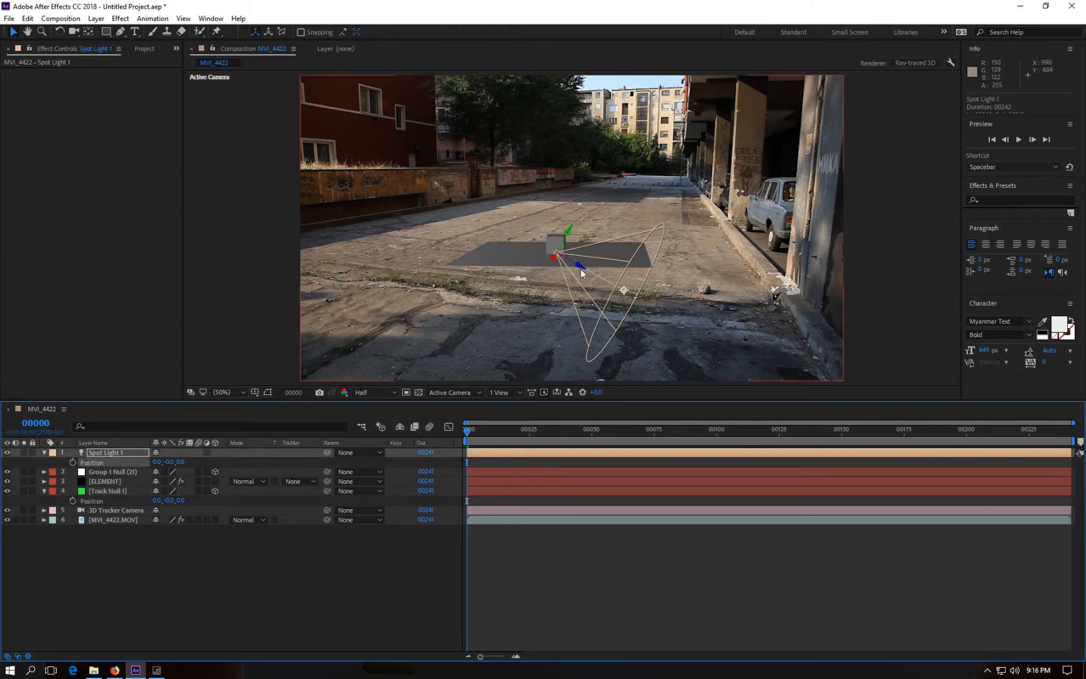
# Step: Move the spot light up and left above the box, to about -904, -509, 0
pyautogui.moveTo(582, 270); pyautogui.dragTo(298, 177)
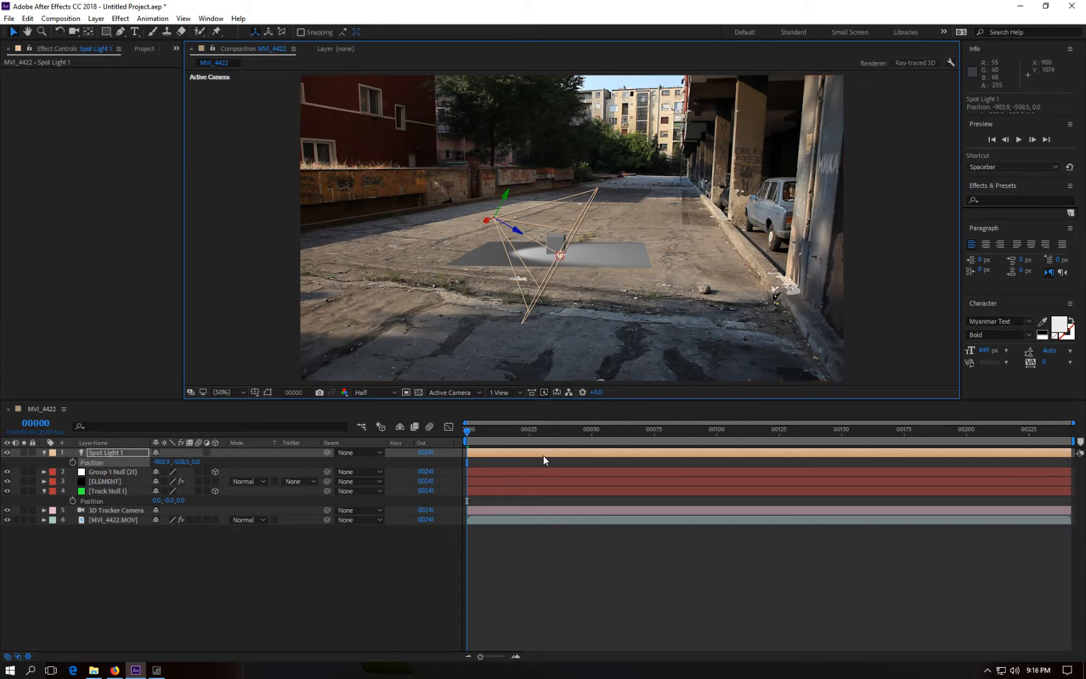
pyautogui.moveTo(468, 429); pyautogui.dragTo(714, 432)
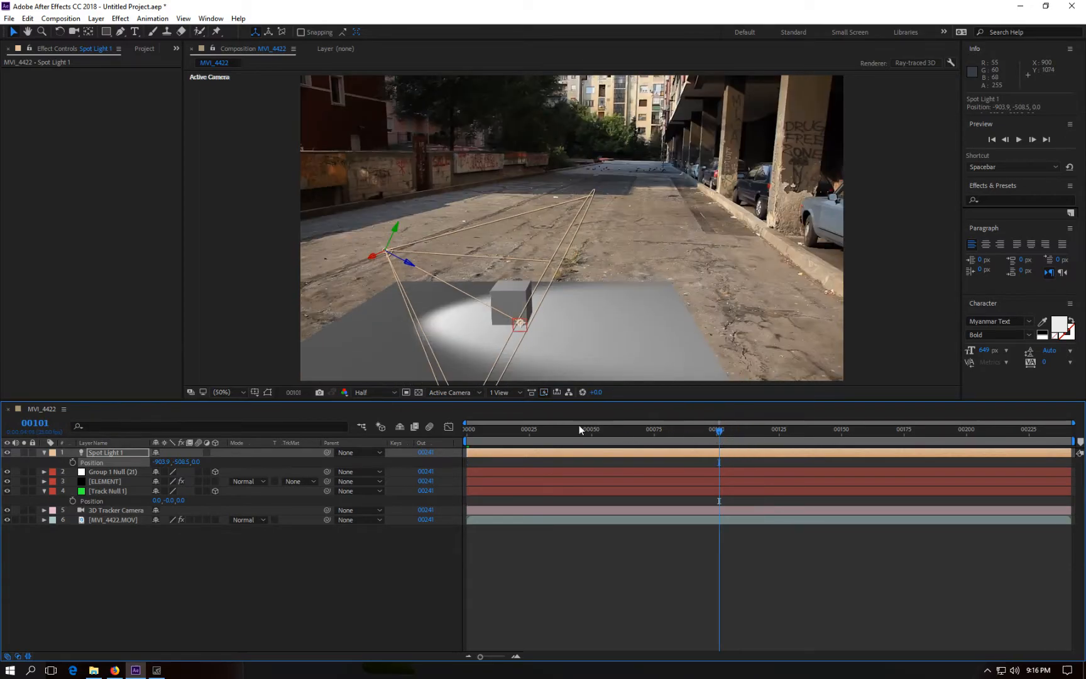
# Step: Enable shadows in the Element layer's render settings
pyautogui.click(117, 481)
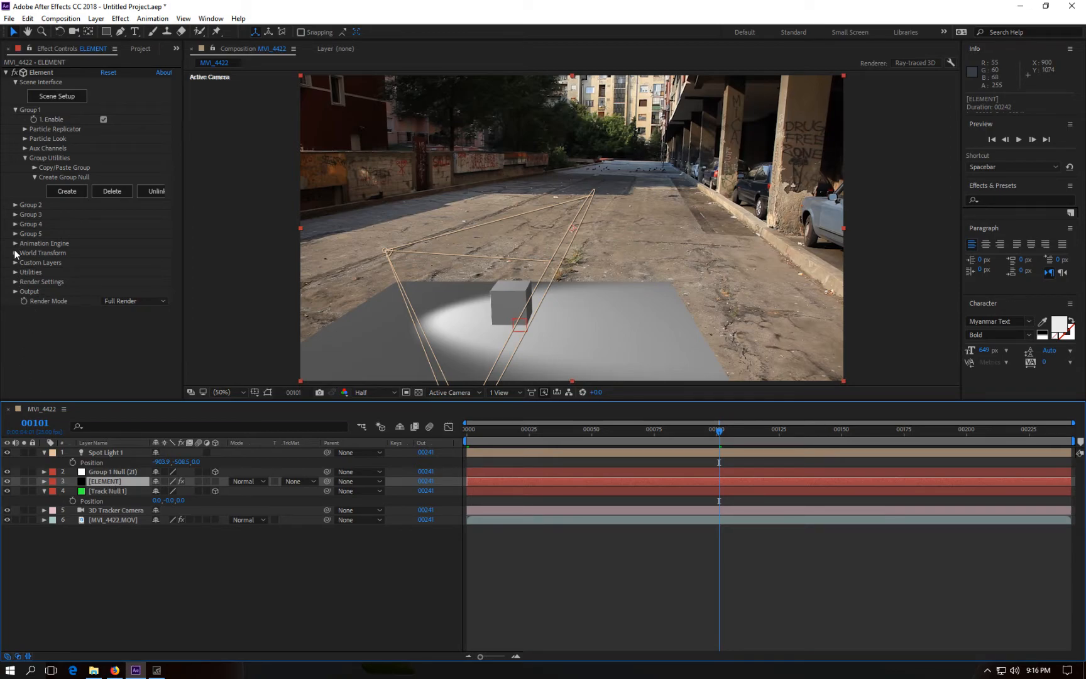
pyautogui.click(15, 282)
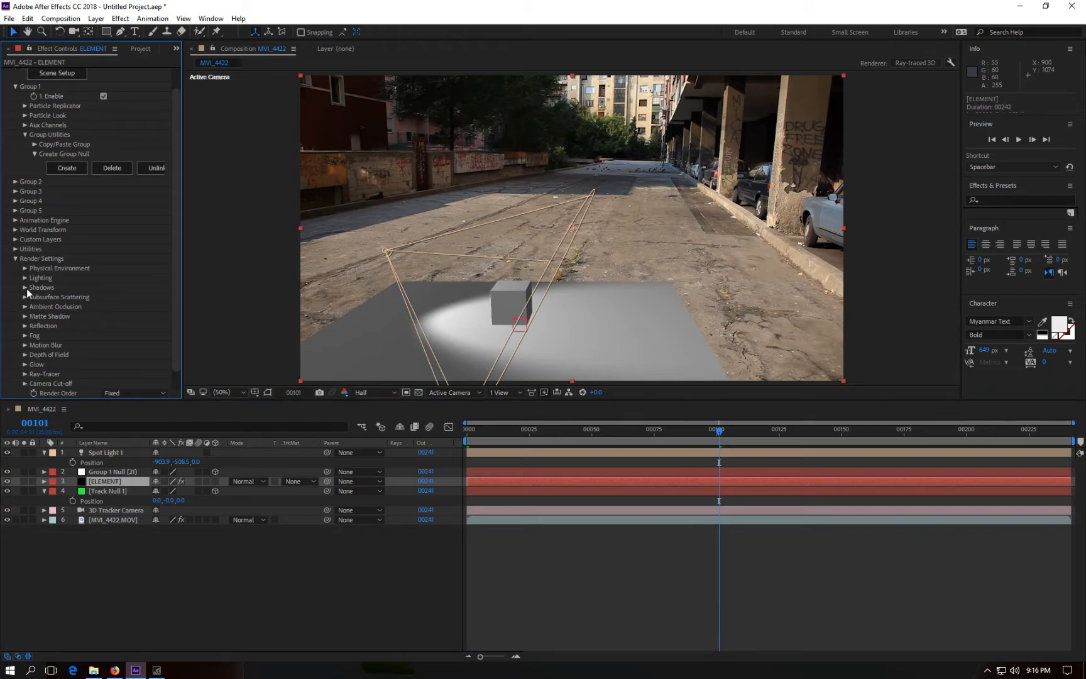
pyautogui.click(25, 288)
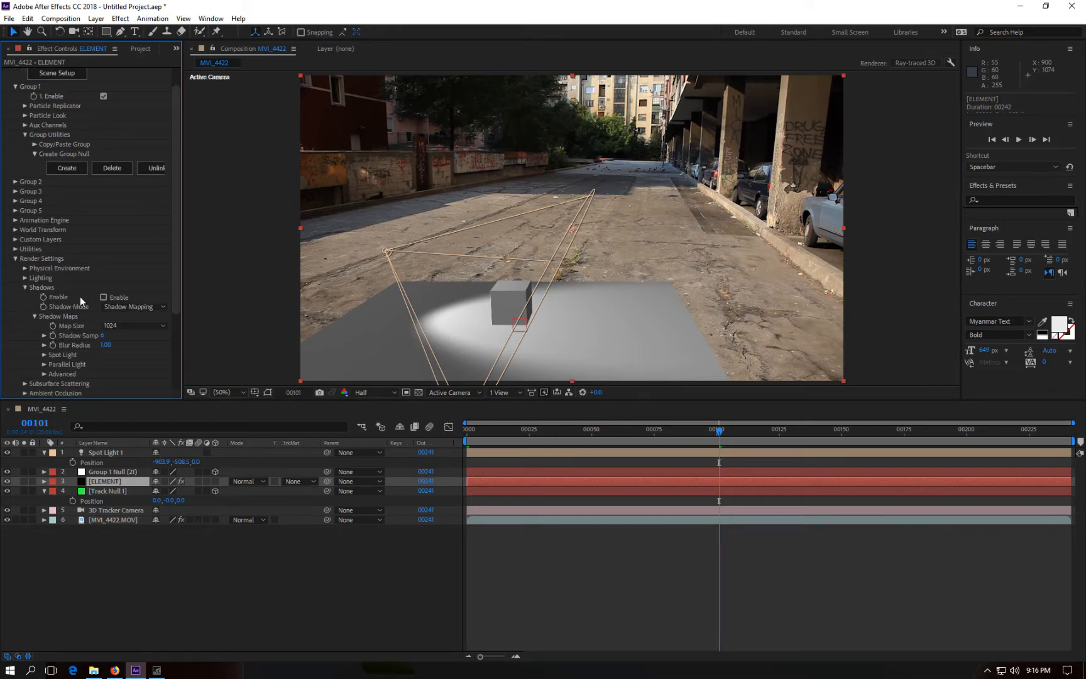
pyautogui.click(103, 298)
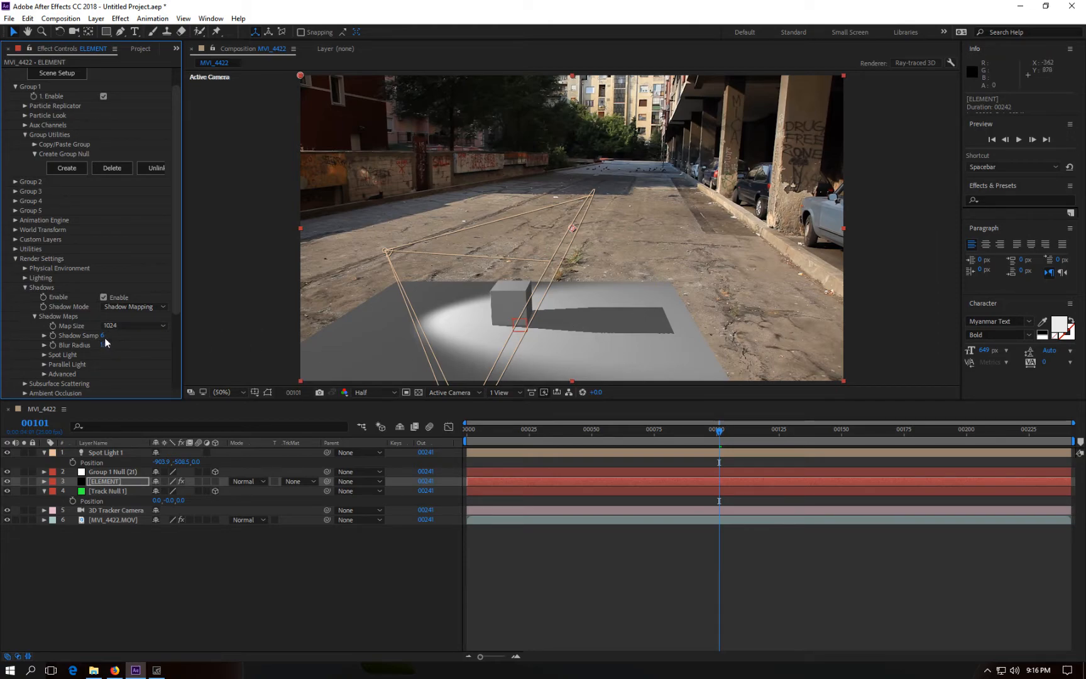
# Step: Set the Element shadow maps to a 2048 map size, about 11 shadow samples and a blur radius of about 17.3
pyautogui.moveTo(124, 336); pyautogui.dragTo(168, 336)
pyautogui.click(136, 325)
pyautogui.click(127, 376)
pyautogui.moveTo(104, 344); pyautogui.dragTo(127, 343)
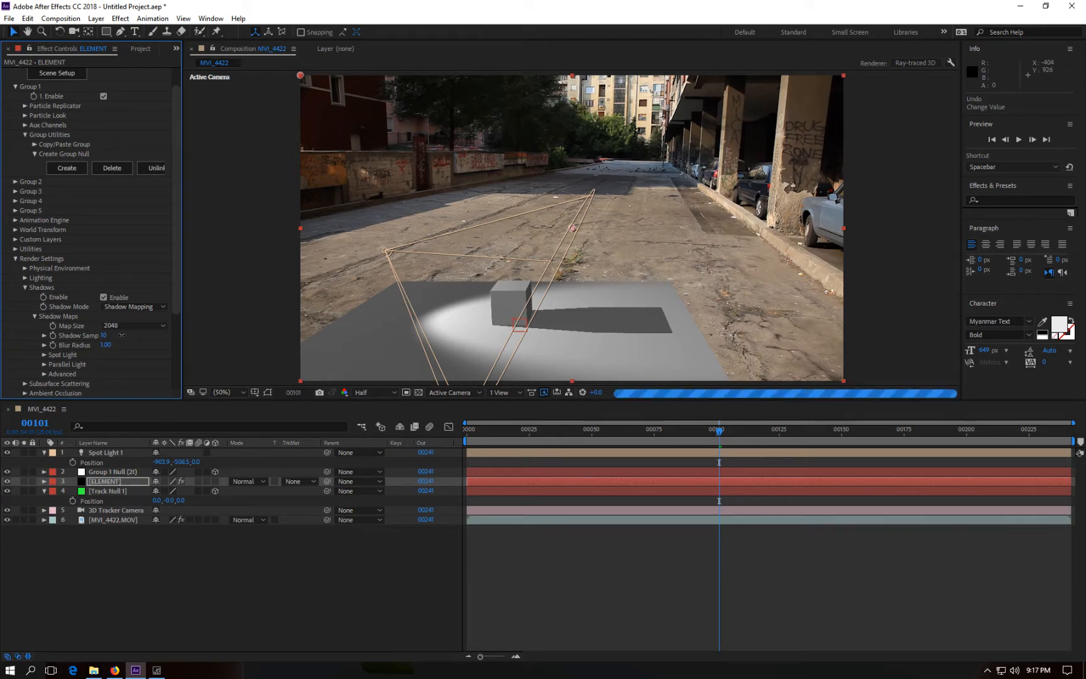
pyautogui.moveTo(105, 345); pyautogui.dragTo(163, 345)
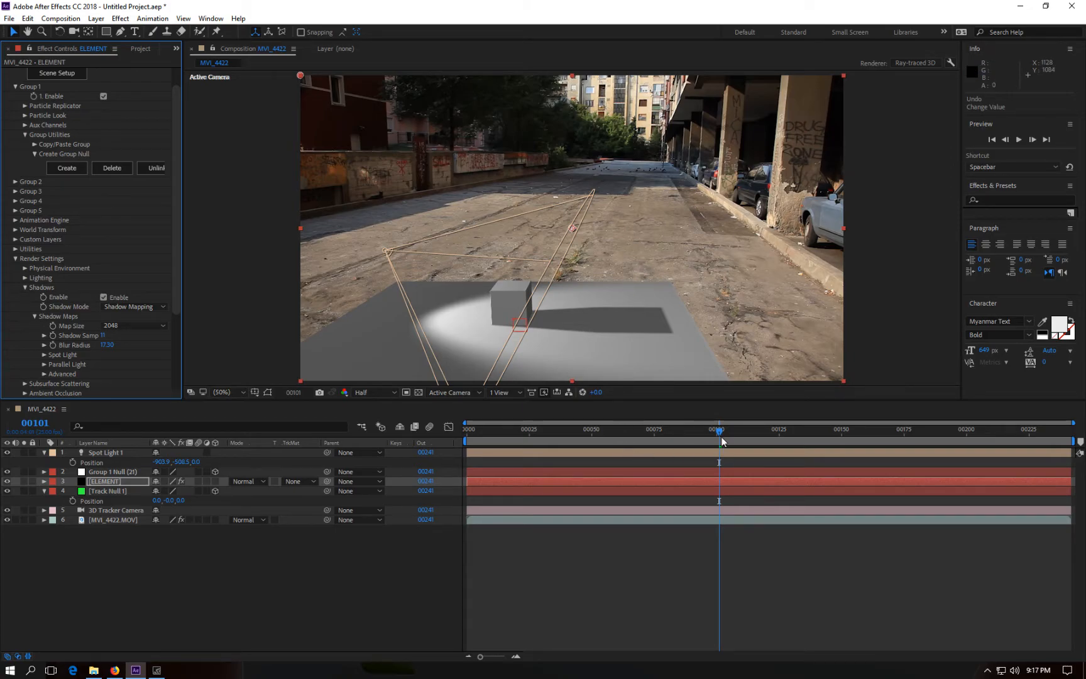
# Step: Open Scene Setup and apply the Matte_Shadow physical material to the ground plane so only its shadow shows
pyautogui.moveTo(721, 432); pyautogui.dragTo(432, 419)
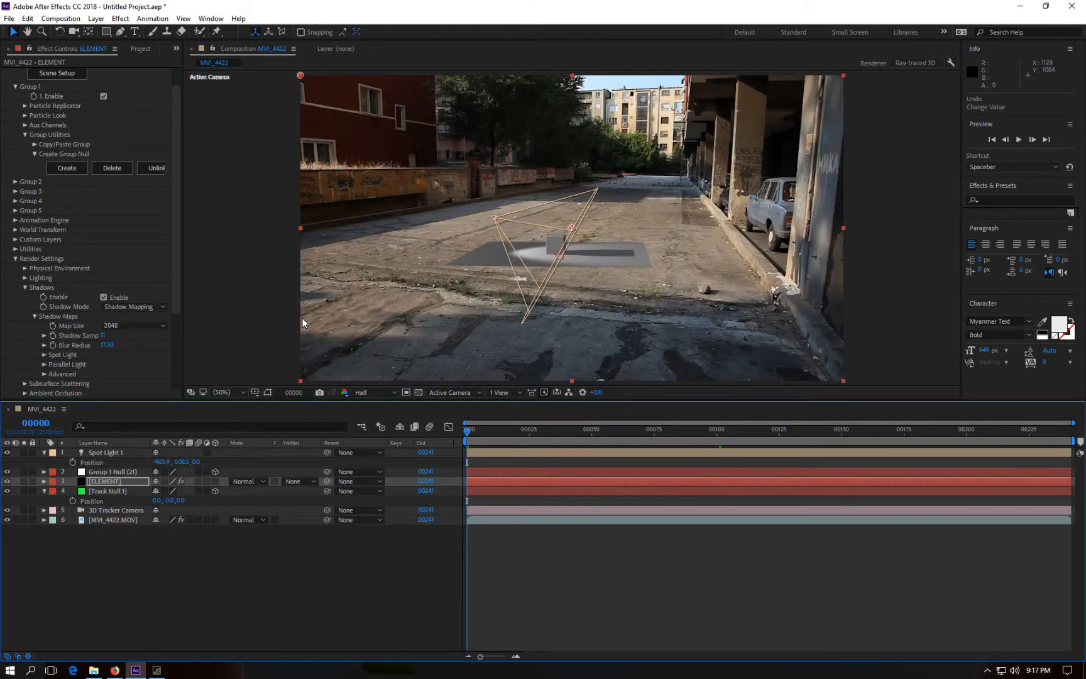
pyautogui.moveTo(465, 434); pyautogui.dragTo(622, 442)
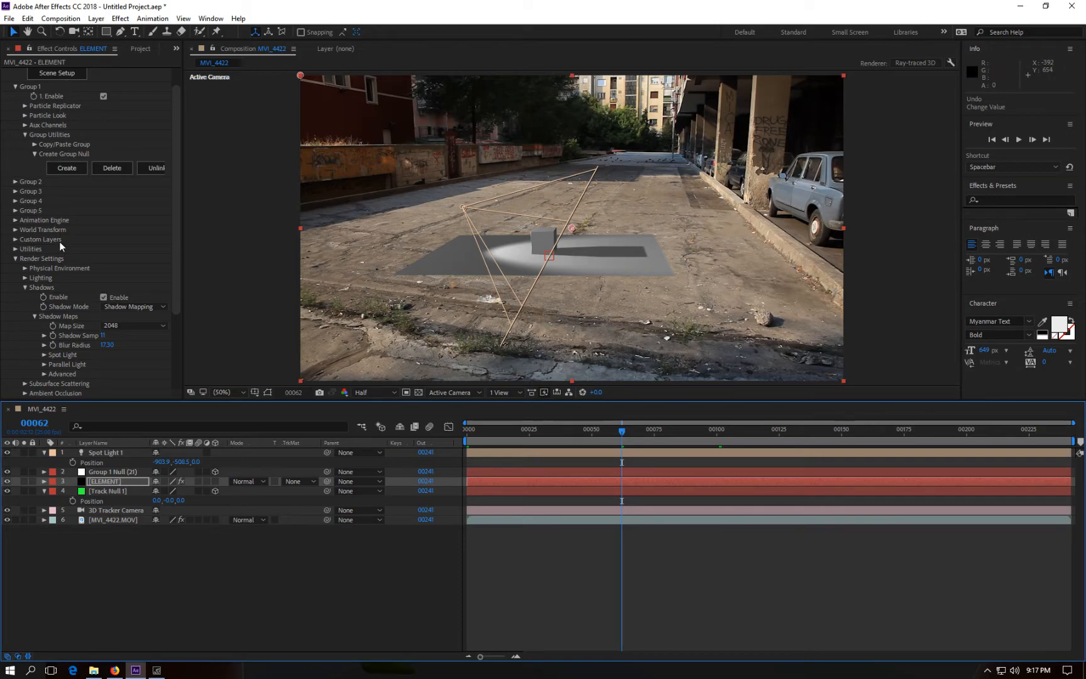
pyautogui.scroll(2, 59, 241)
pyautogui.click(56, 97)
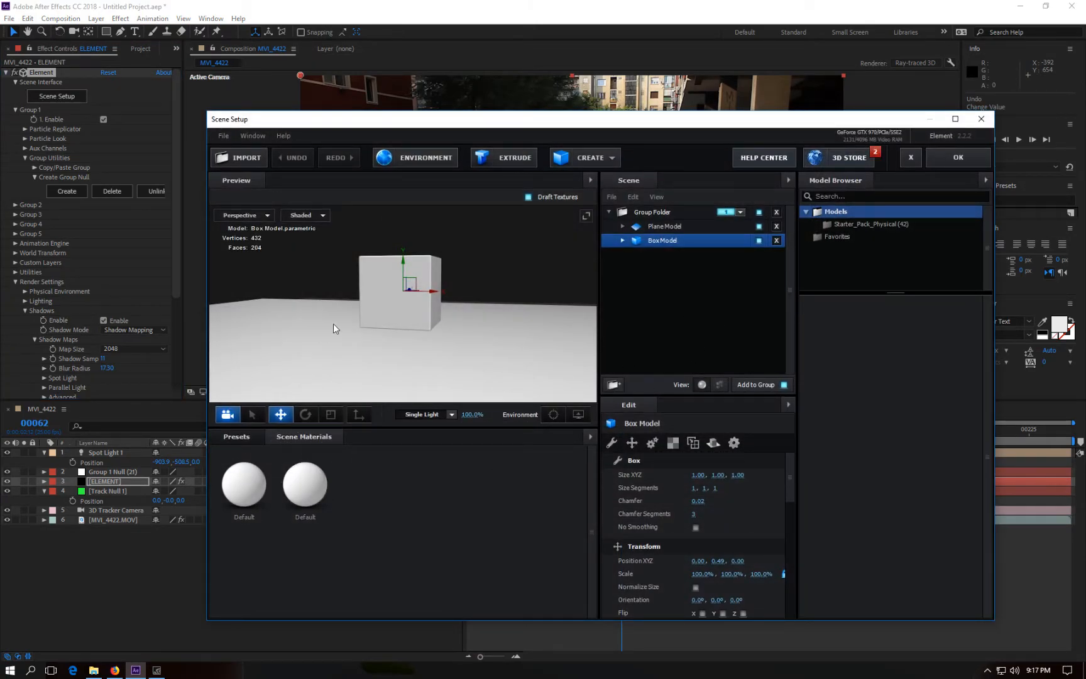
pyautogui.click(231, 436)
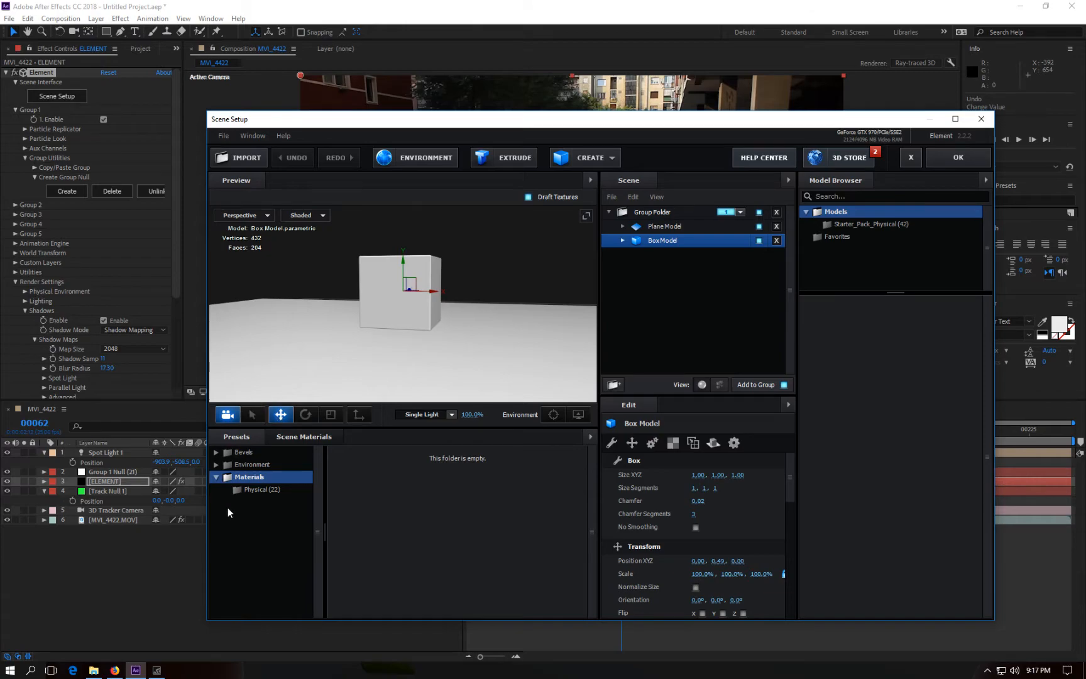
pyautogui.click(256, 489)
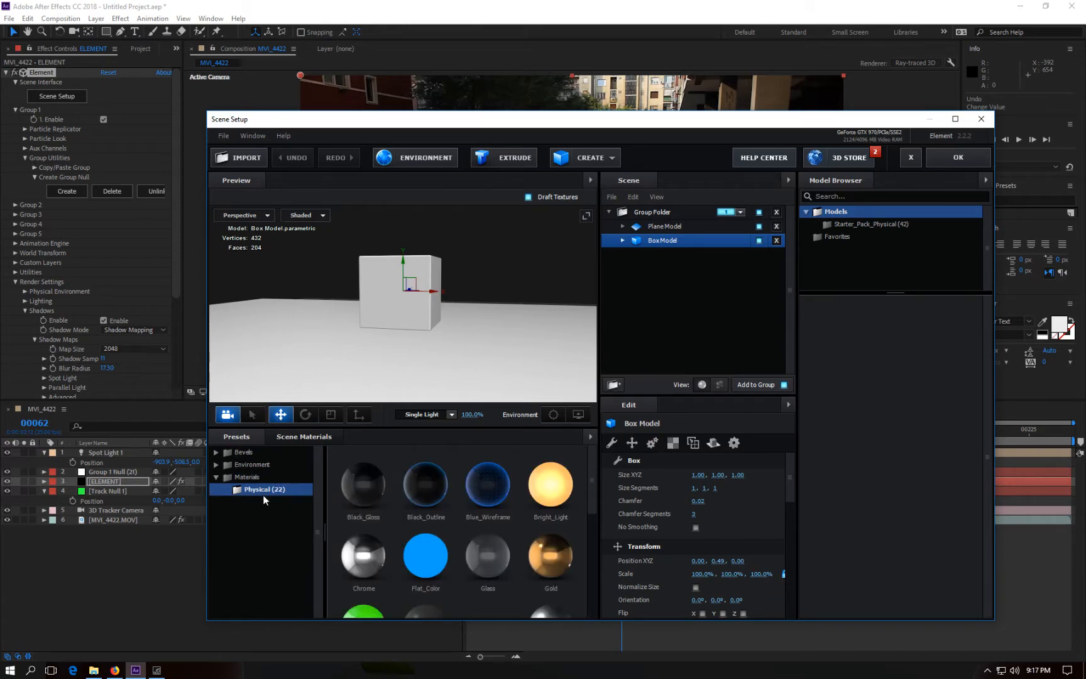
pyautogui.scroll(-1, 492, 511)
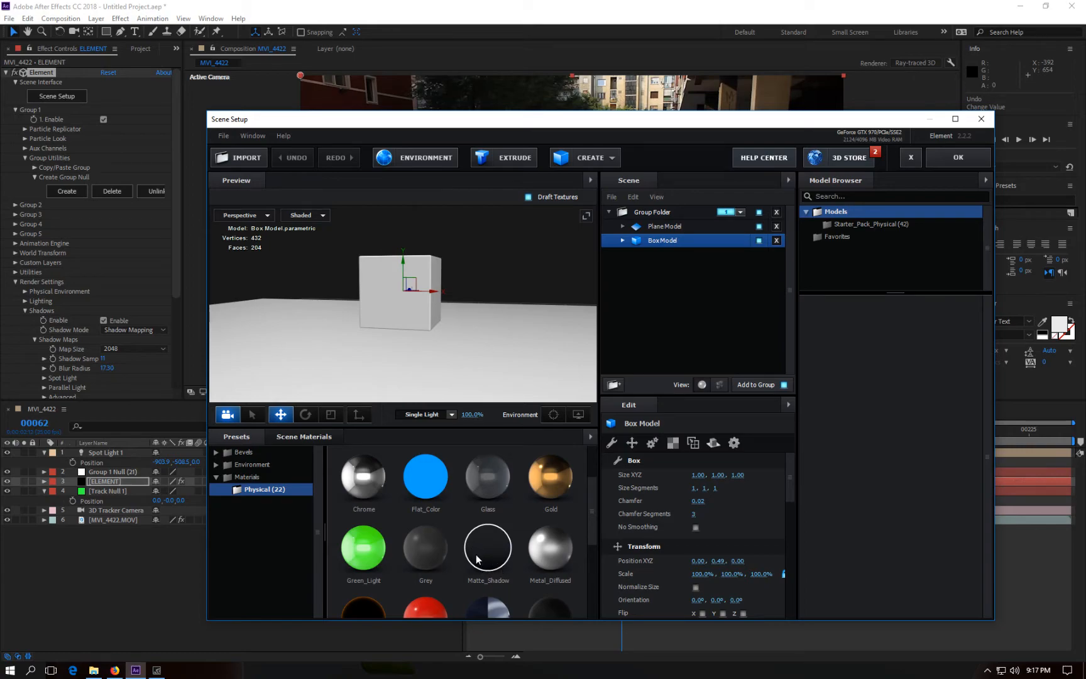
pyautogui.moveTo(492, 561); pyautogui.dragTo(519, 355)
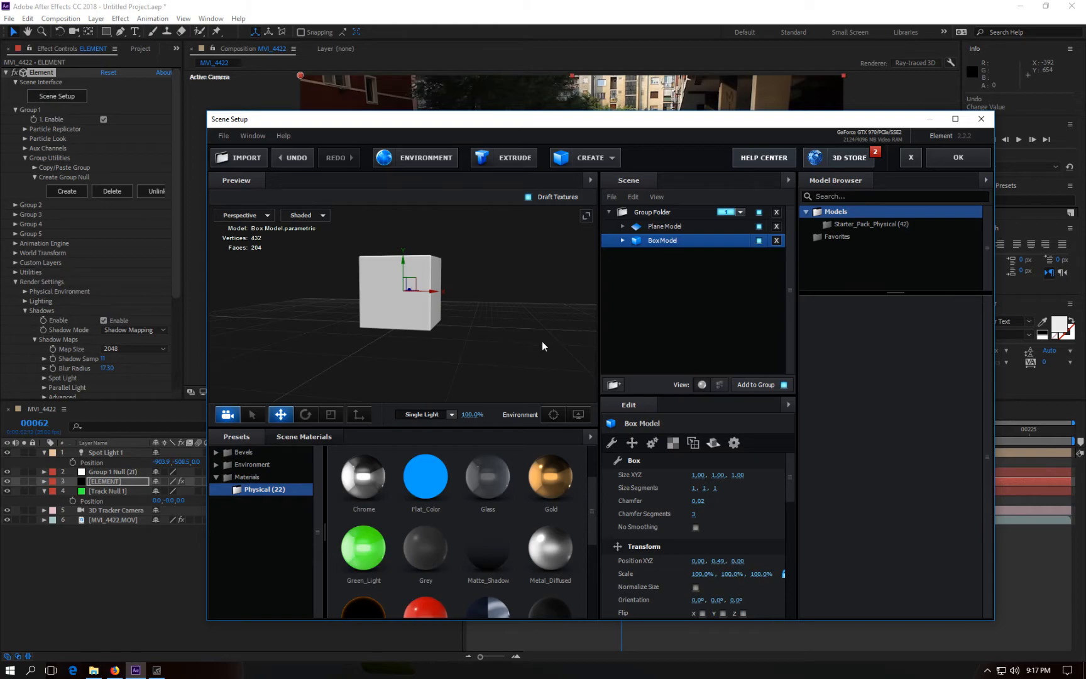
pyautogui.click(953, 158)
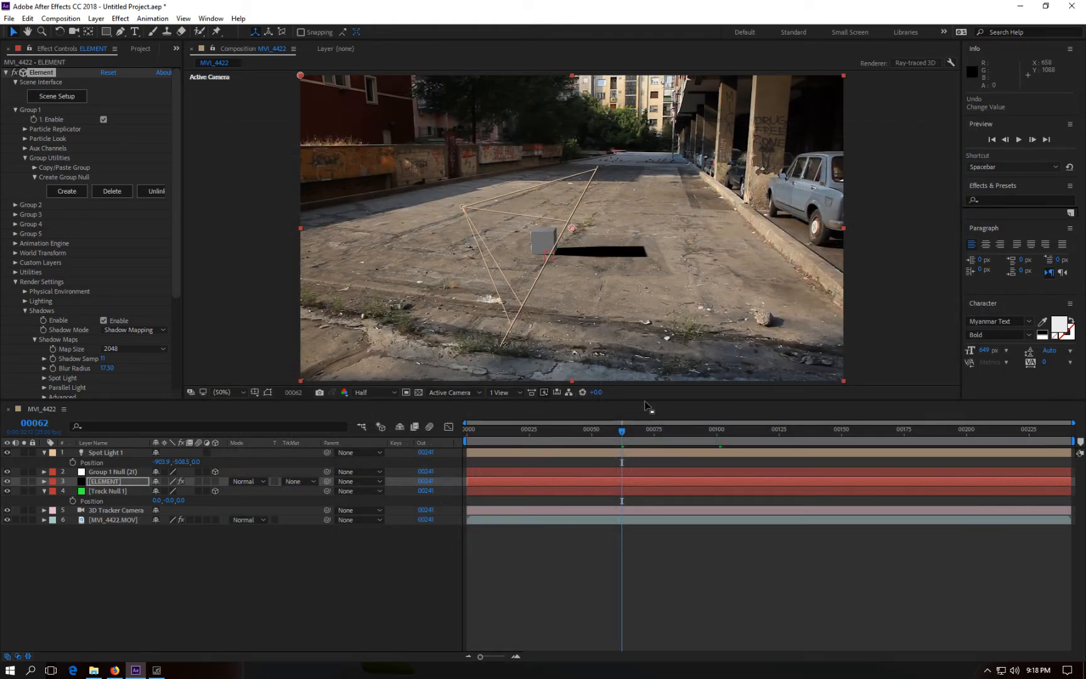
# Step: Enable SSAO ambient occlusion on the Element layer with 32 samples and intensity about 5.9
pyautogui.moveTo(603, 430); pyautogui.dragTo(755, 441)
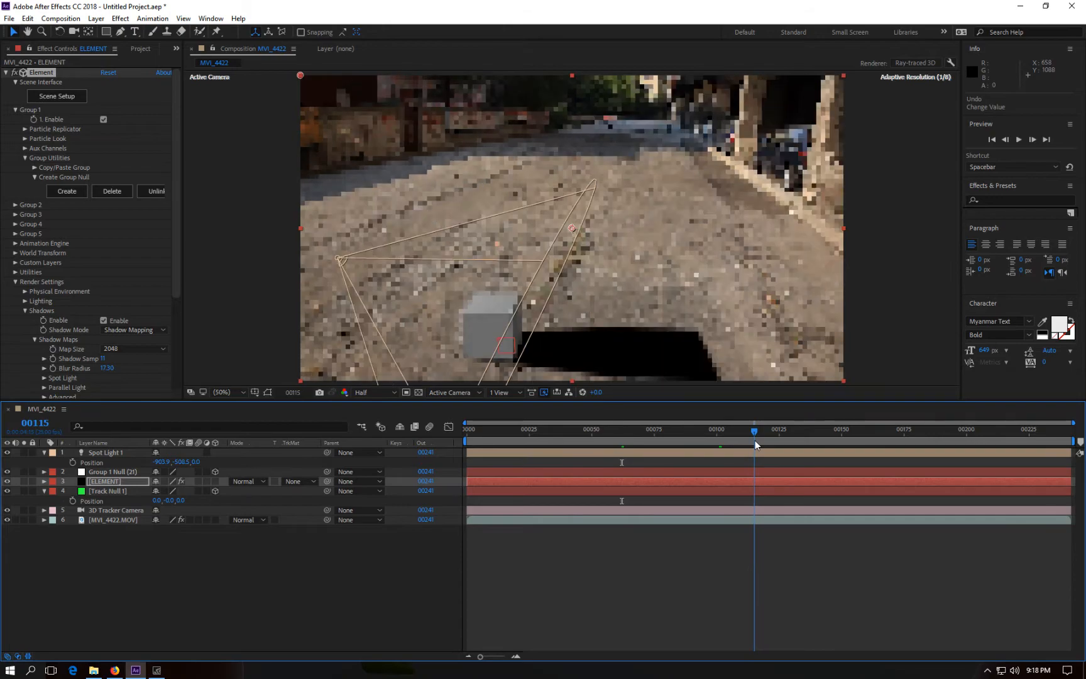
pyautogui.moveTo(753, 431)
pyautogui.mouseDown()
pyautogui.moveTo(455, 431)
pyautogui.moveTo(744, 444)
pyautogui.mouseUp()
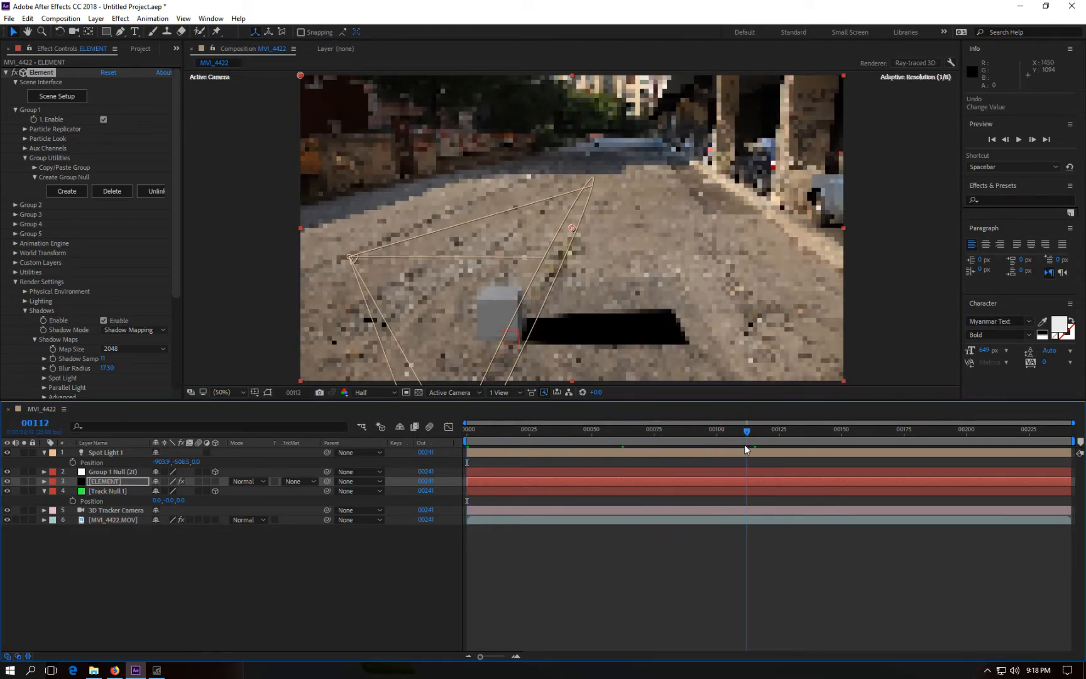
pyautogui.scroll(-5, 107, 288)
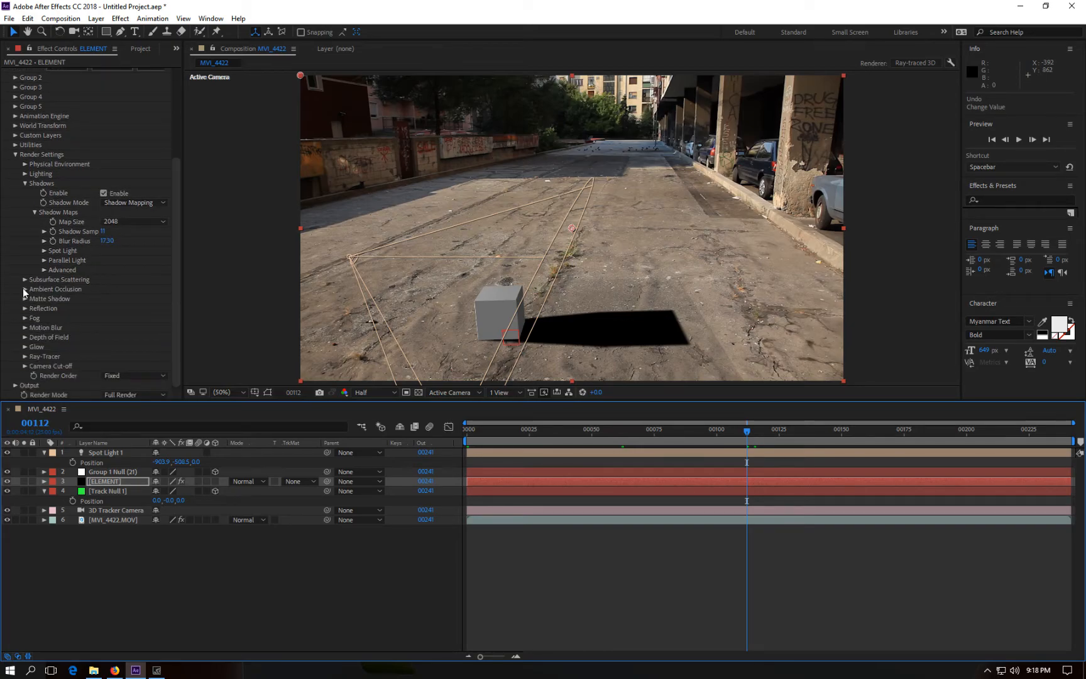
pyautogui.click(24, 288)
pyautogui.scroll(-2, 40, 285)
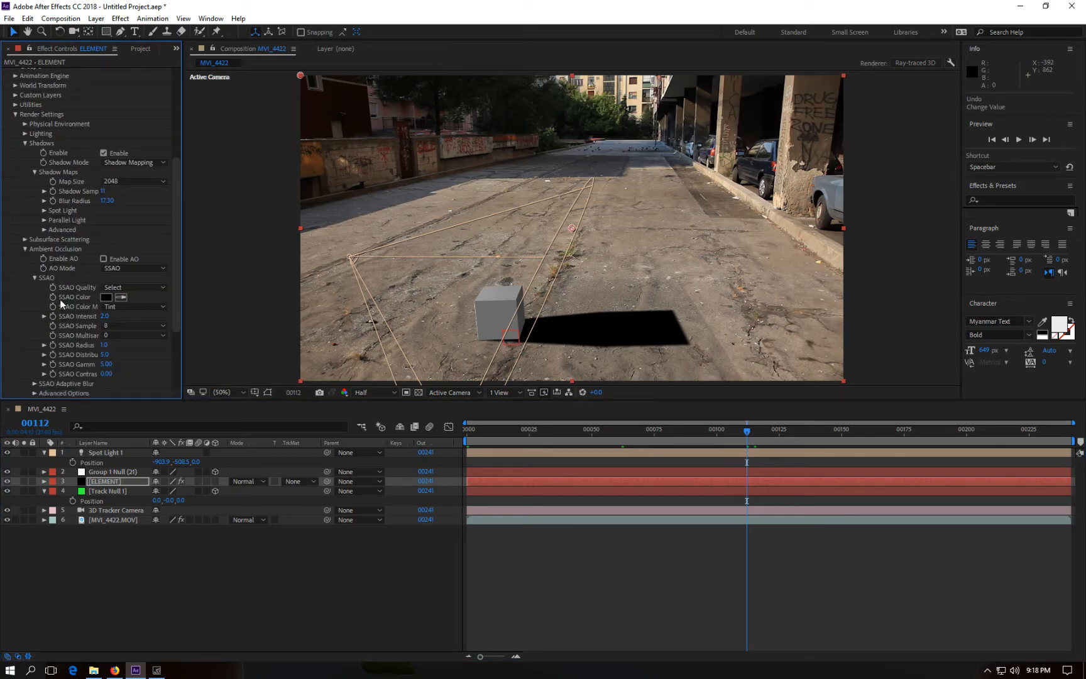
pyautogui.click(104, 259)
pyautogui.moveTo(111, 319); pyautogui.dragTo(165, 330)
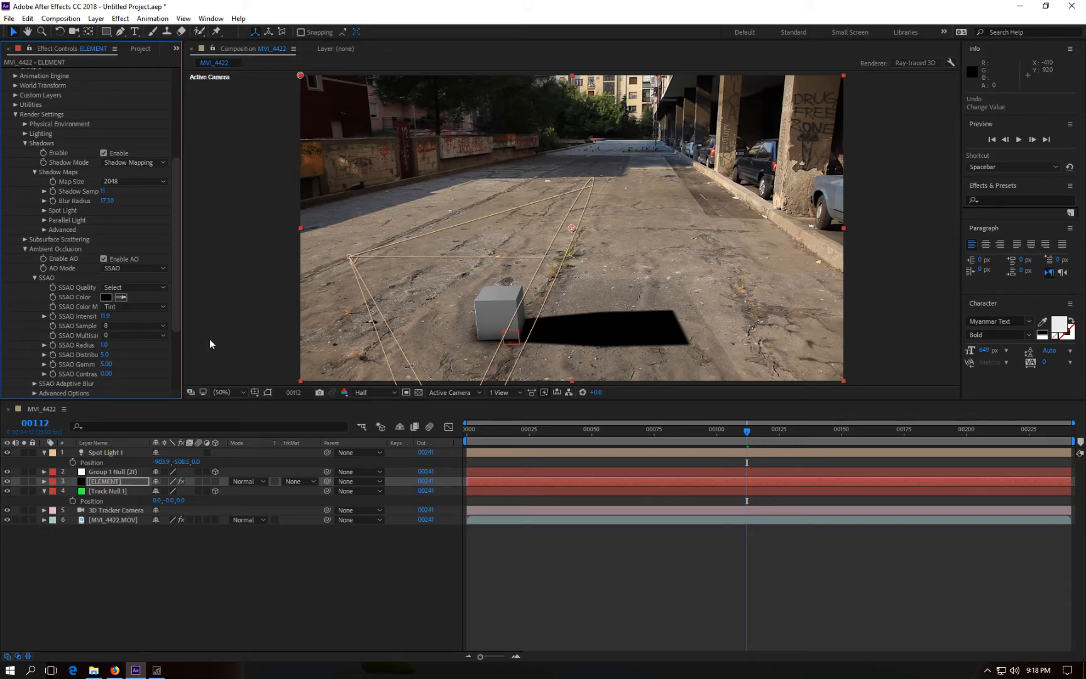
pyautogui.click(127, 327)
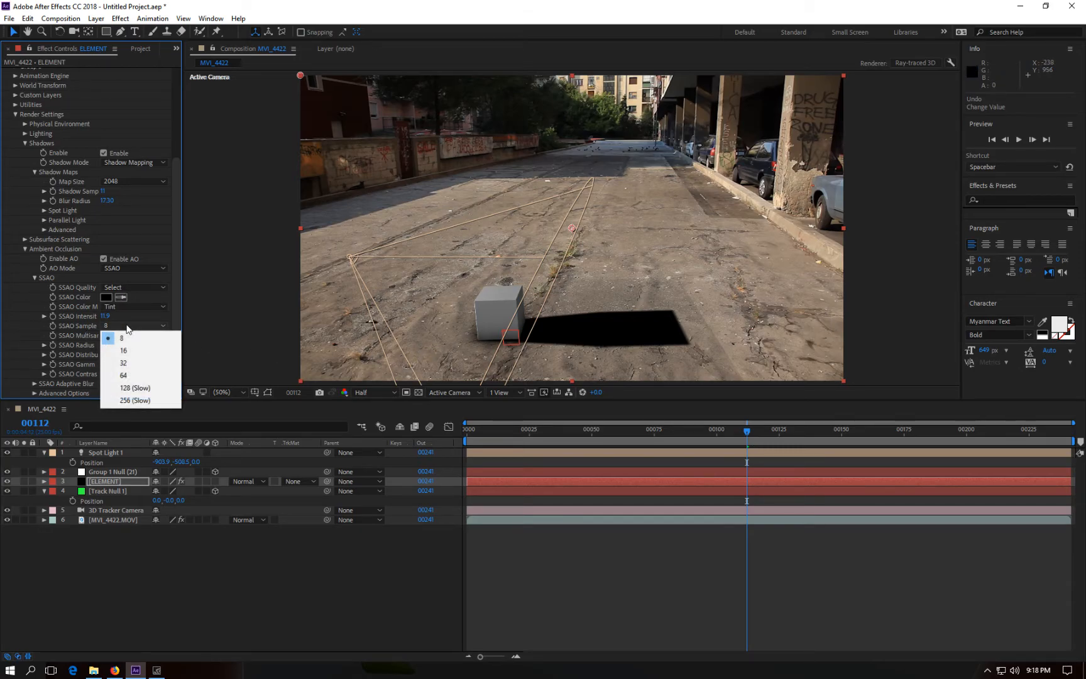
pyautogui.click(132, 361)
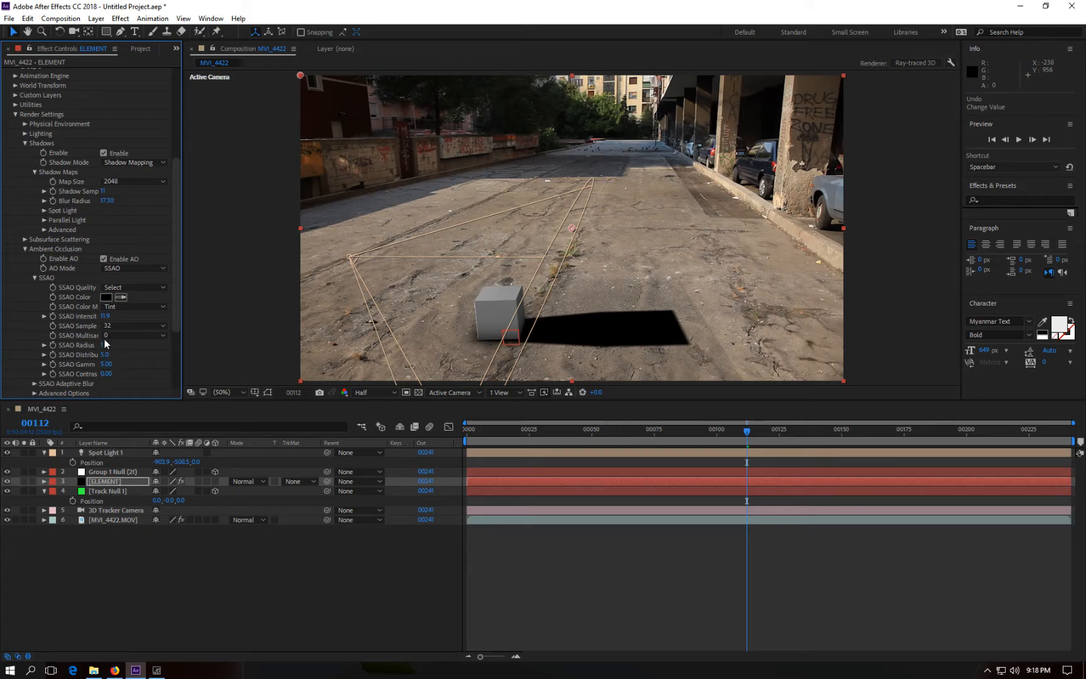
pyautogui.moveTo(109, 319); pyautogui.dragTo(95, 319)
pyautogui.moveTo(105, 316); pyautogui.dragTo(98, 319)
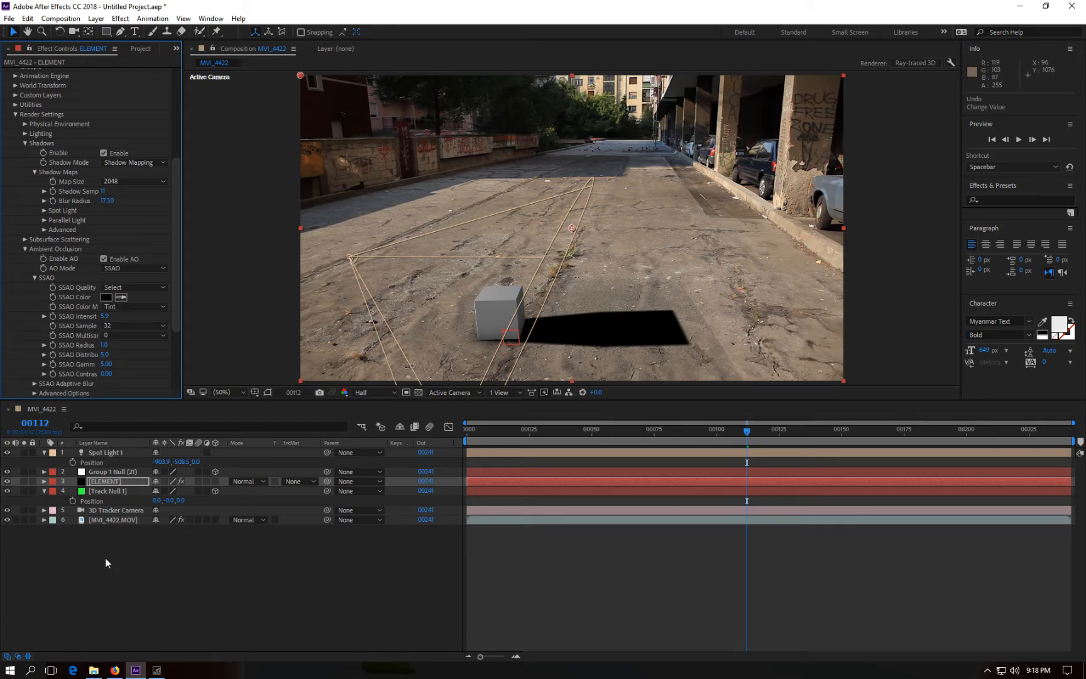
# Step: Set the spot light's shadow darkness to 60%
pyautogui.click(95, 452)
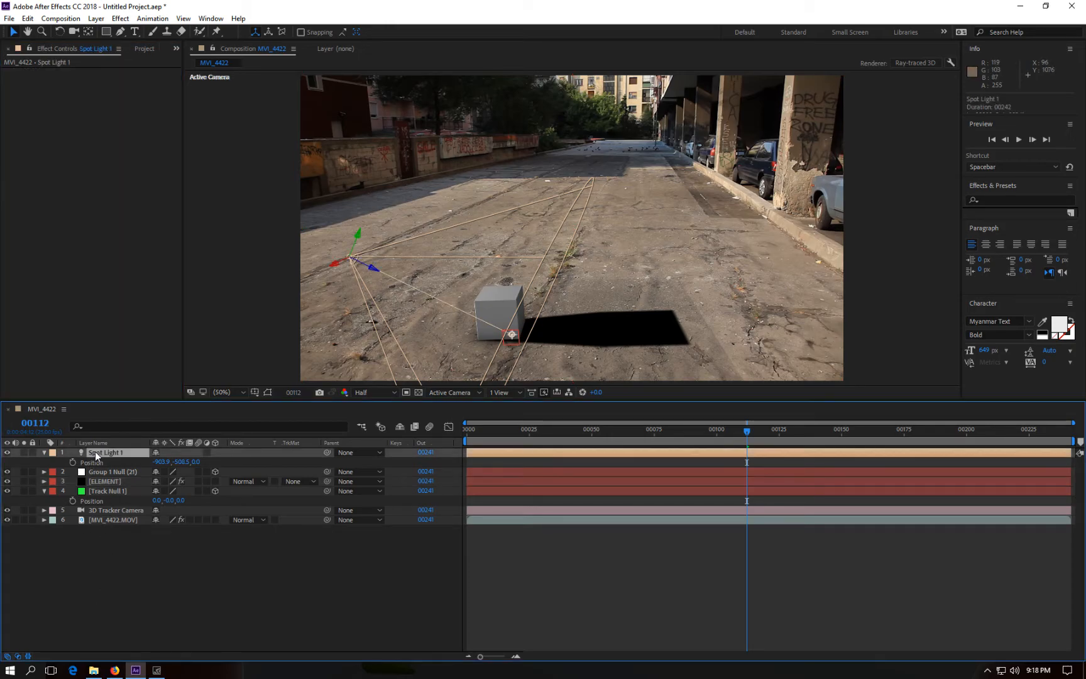
pyautogui.click(44, 452)
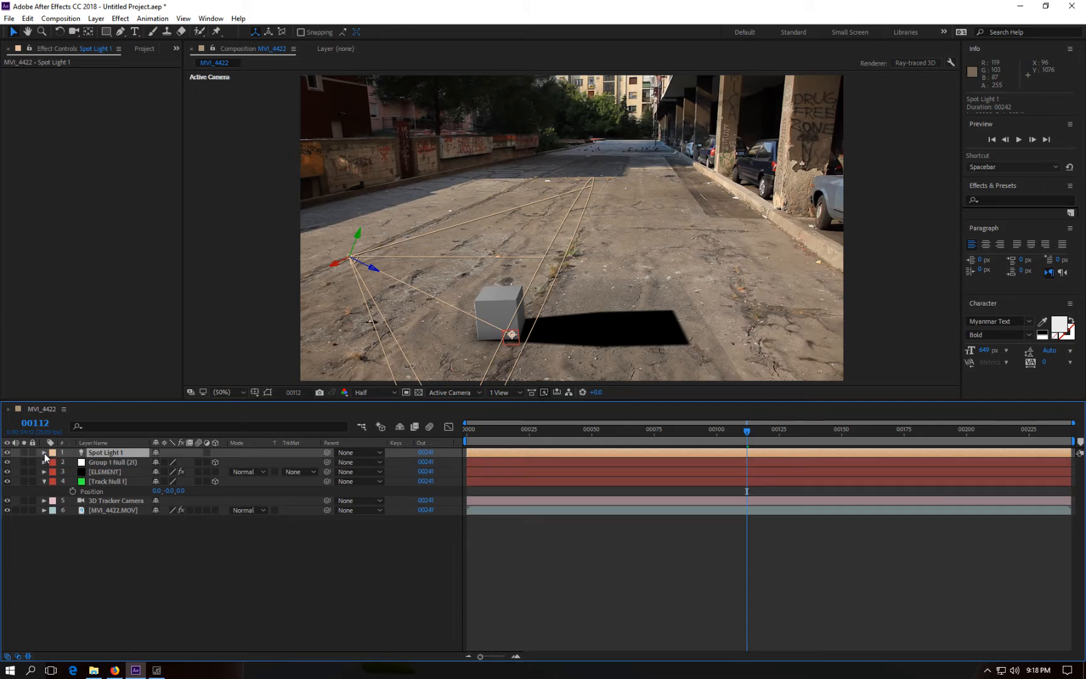
pyautogui.click(44, 453)
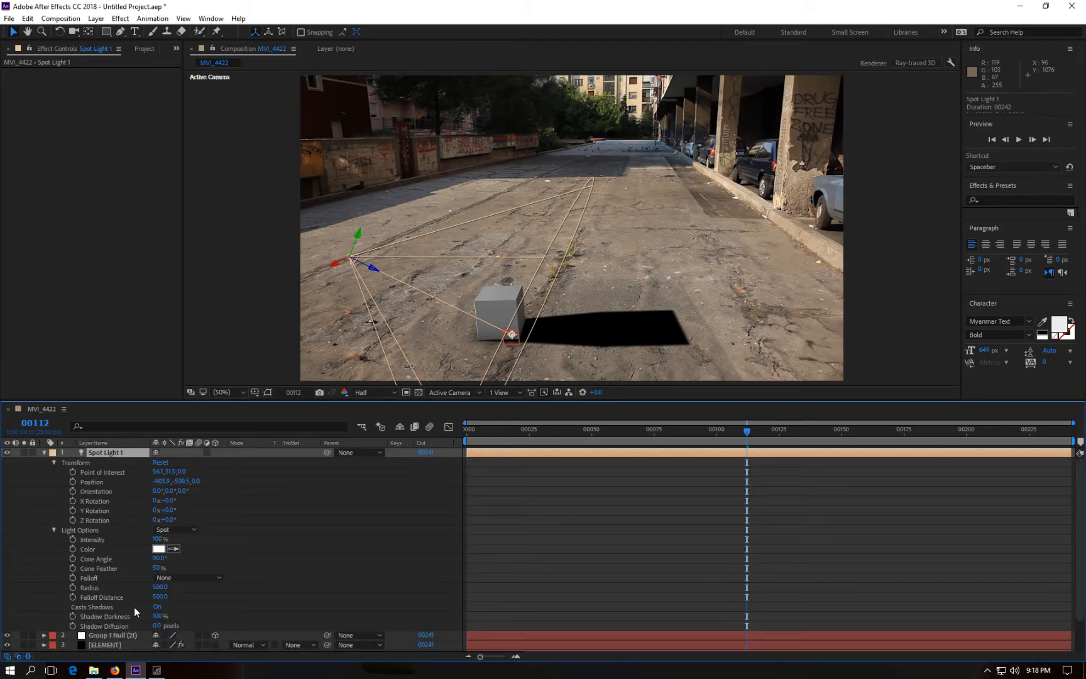
pyautogui.scroll(-1, 122, 559)
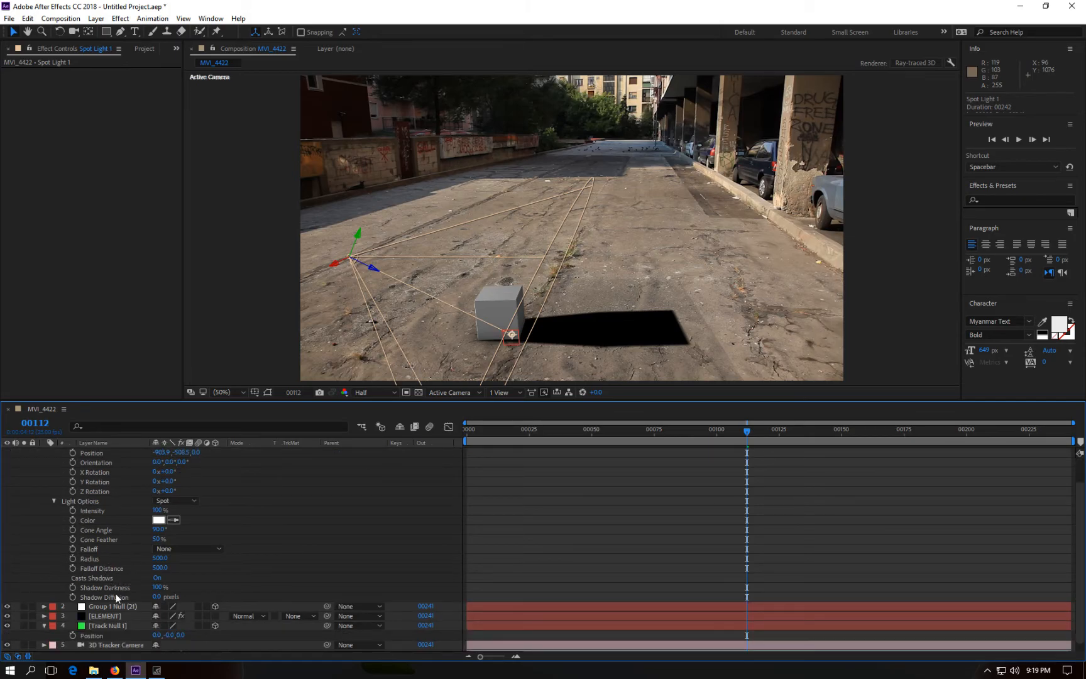
pyautogui.moveTo(157, 587); pyautogui.dragTo(137, 586)
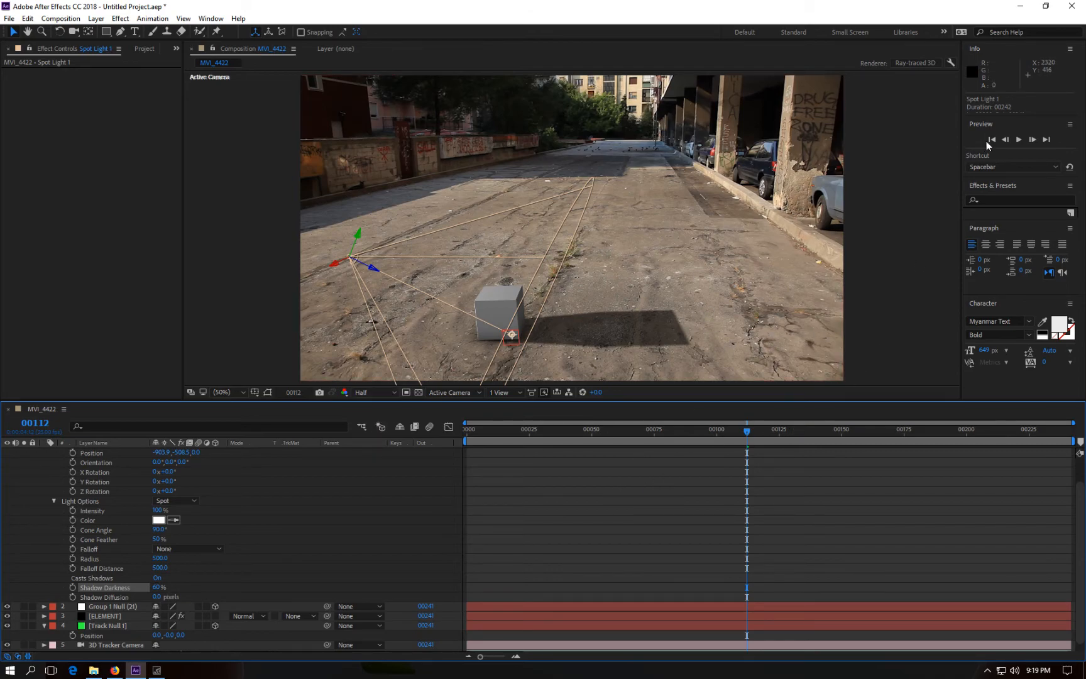
# Step: Play the composition from the start to preview the shadow
pyautogui.click(991, 140)
pyautogui.click(1015, 139)
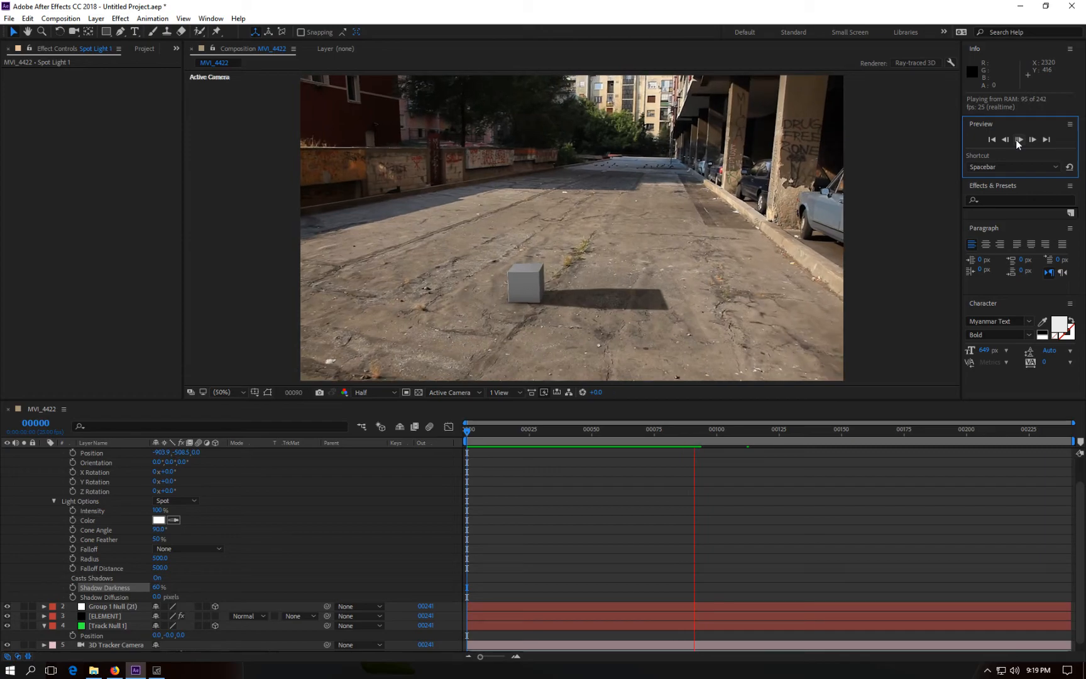
pyautogui.click(1015, 139)
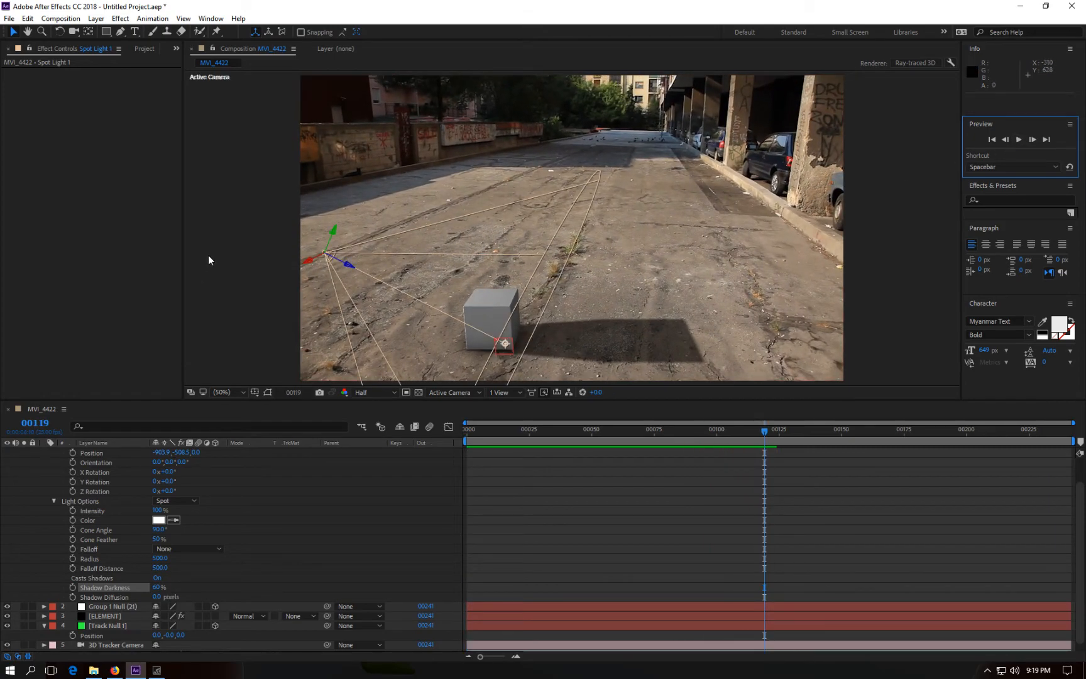
# Step: Enlarge the plane model in Scene Setup to a size of about 17.24 by 12.73
pyautogui.click(105, 616)
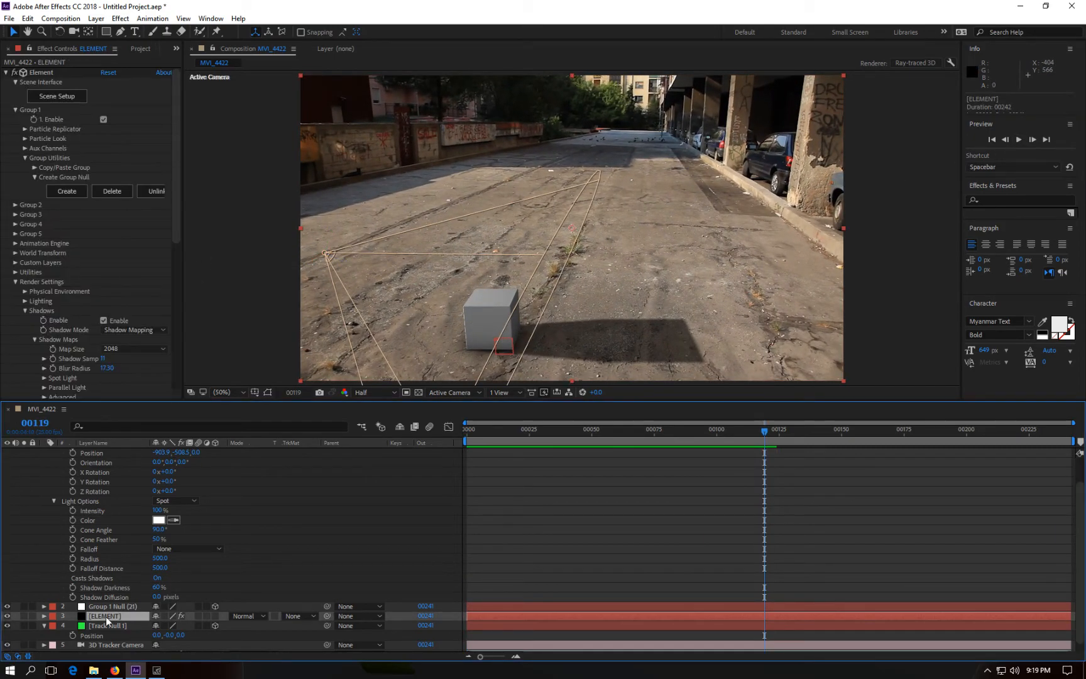
pyautogui.click(53, 98)
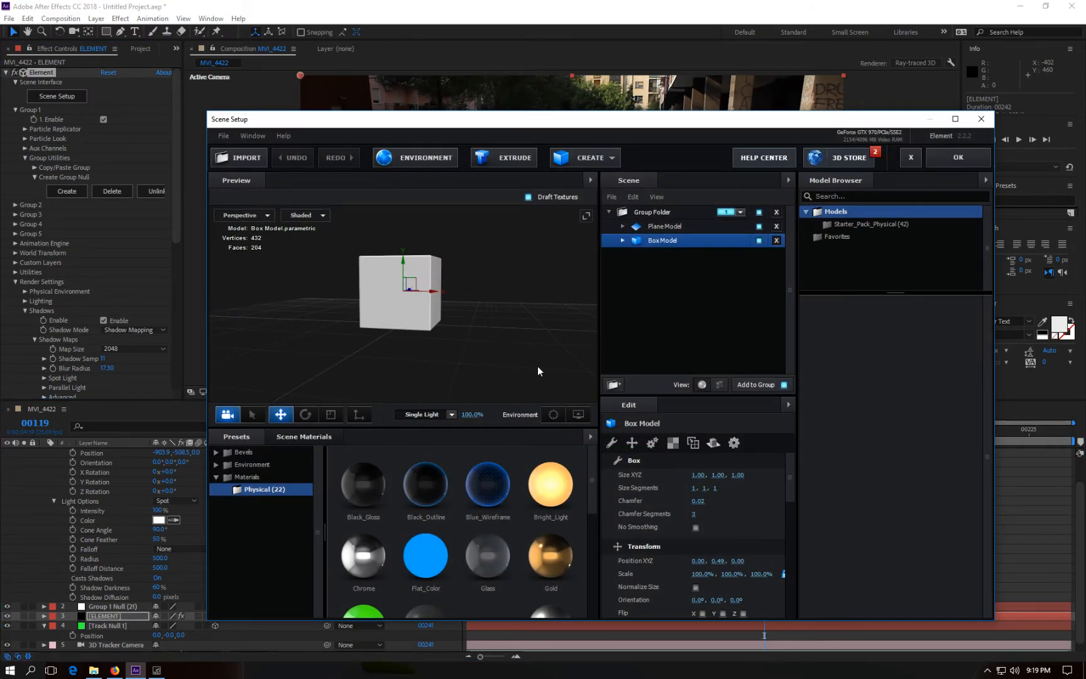
pyautogui.click(661, 226)
pyautogui.moveTo(699, 474); pyautogui.dragTo(761, 474)
pyautogui.moveTo(1015, 479); pyautogui.dragTo(1014, 478)
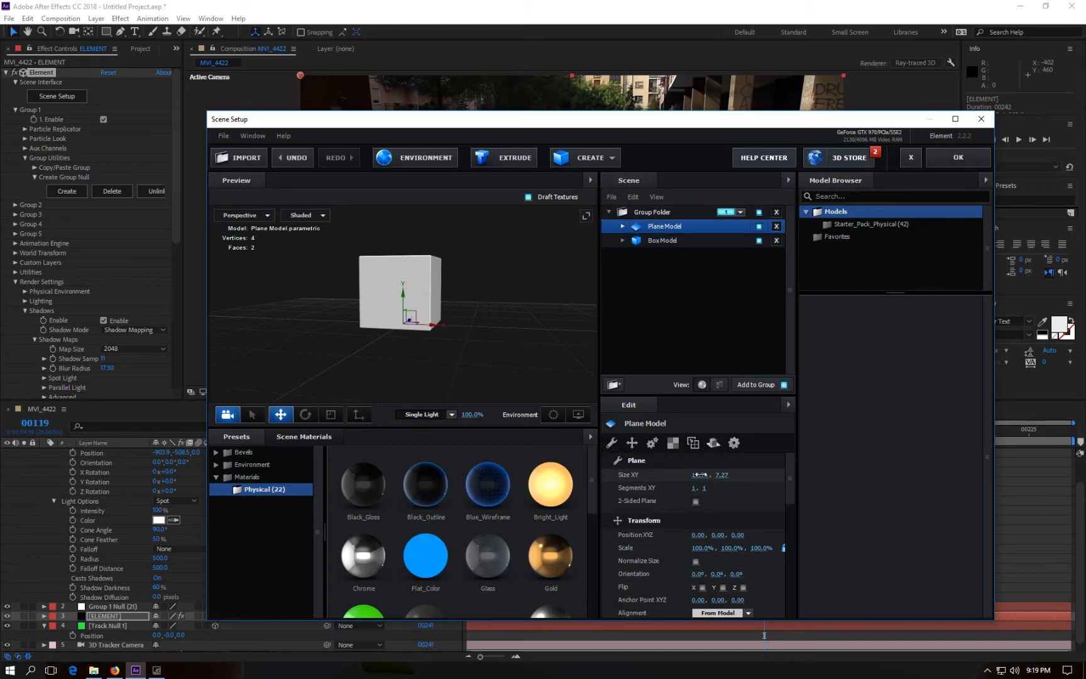
pyautogui.moveTo(699, 474); pyautogui.dragTo(787, 479)
pyautogui.click(945, 156)
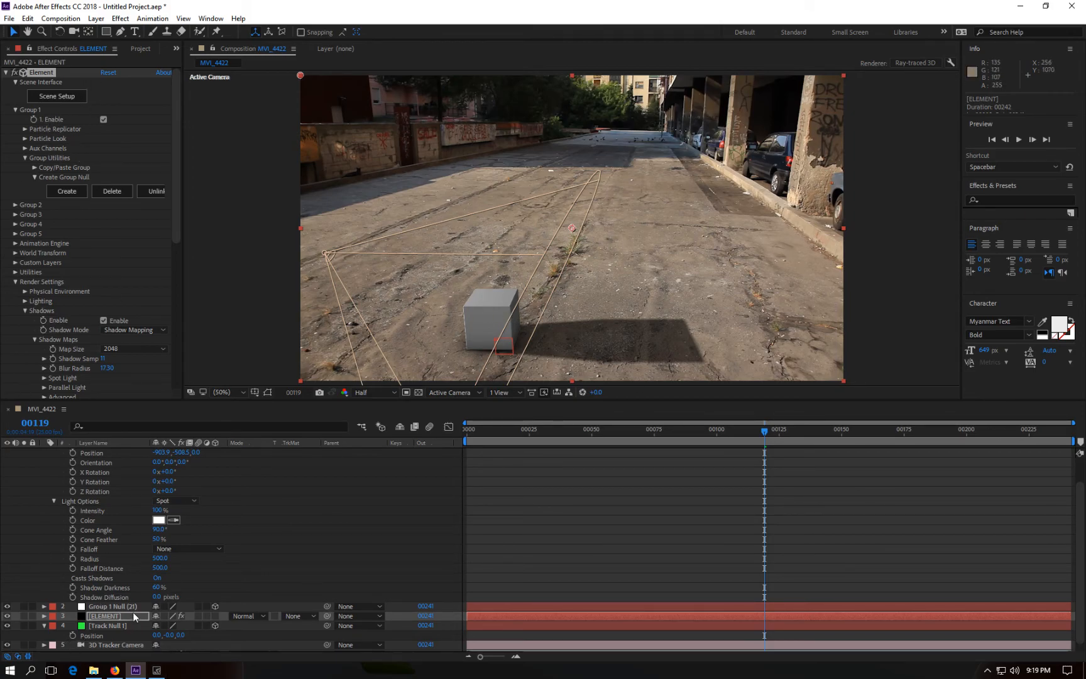
# Step: Apply the Black_Gloss physical material to the box model in Scene Setup
pyautogui.click(52, 98)
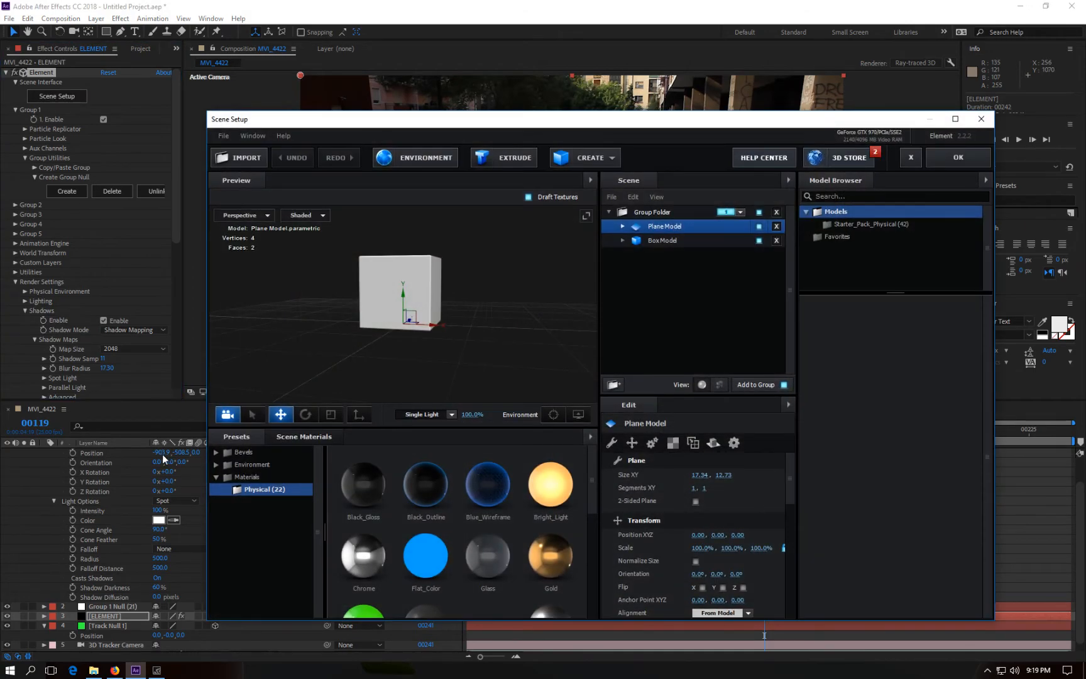
pyautogui.scroll(-5, 416, 531)
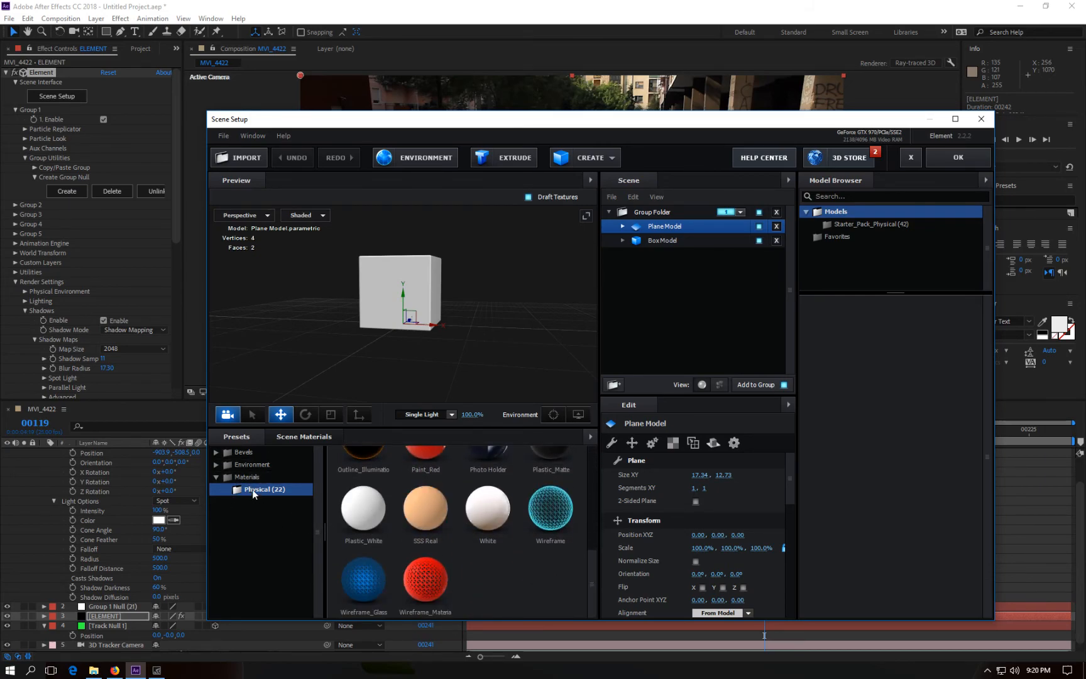
pyautogui.scroll(5, 511, 529)
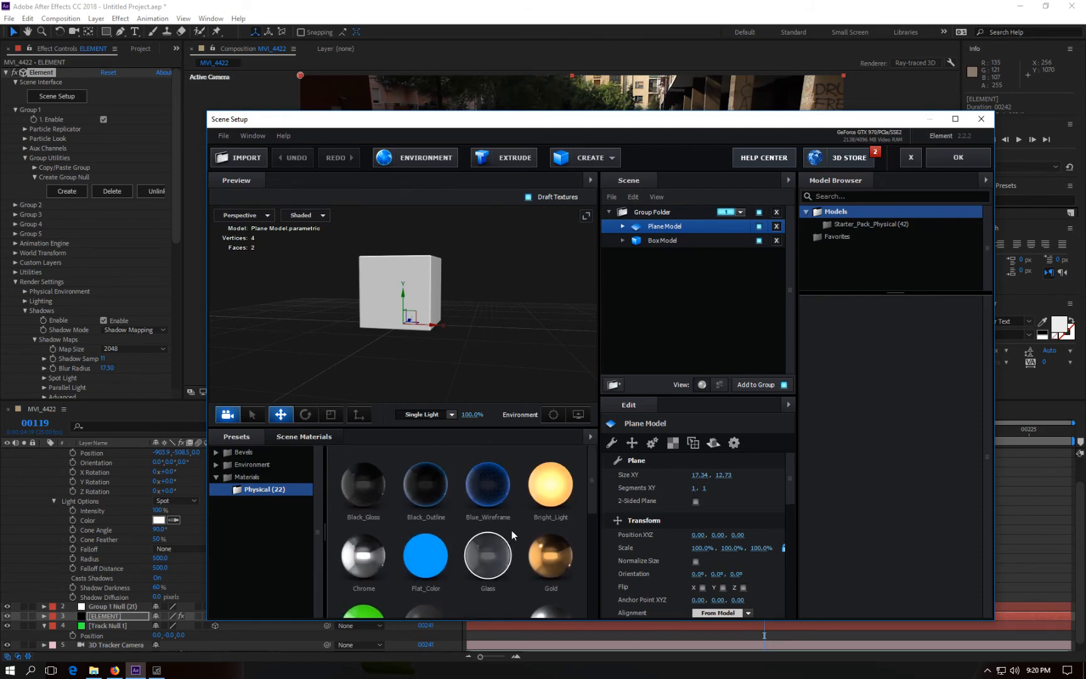
pyautogui.scroll(-1, 511, 529)
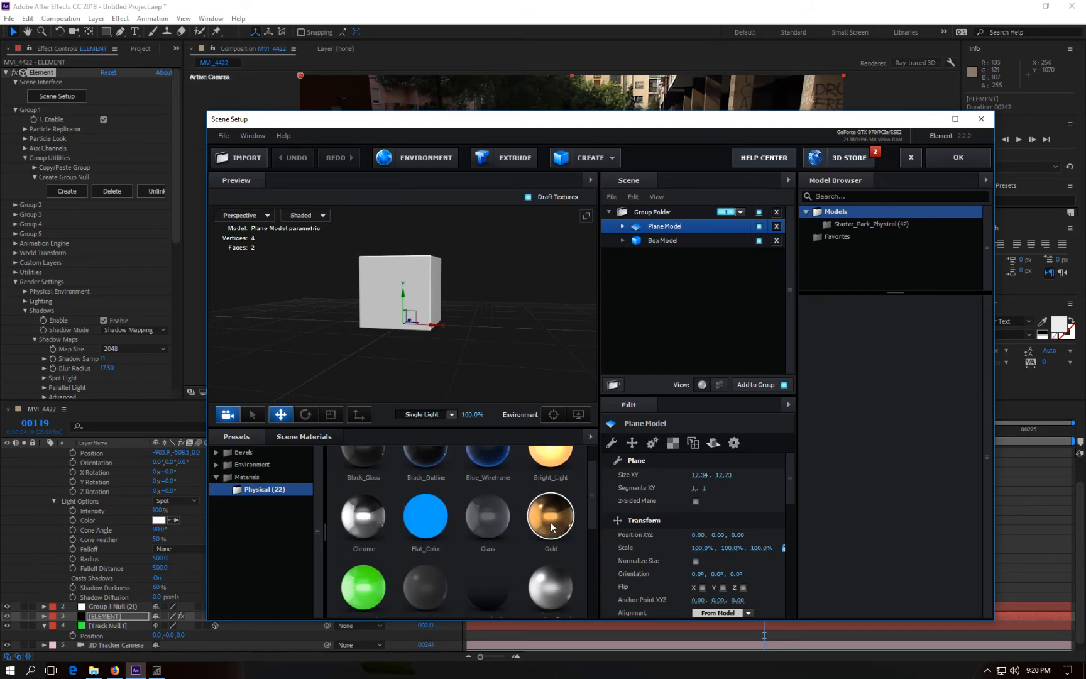
pyautogui.moveTo(551, 523); pyautogui.dragTo(407, 289)
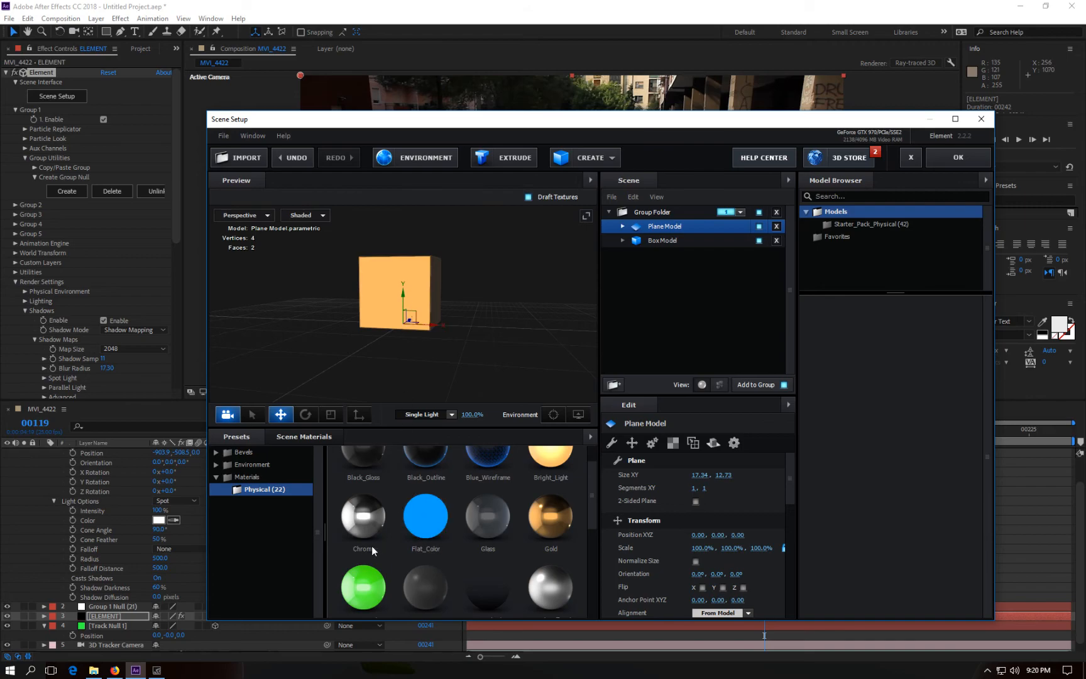
pyautogui.moveTo(365, 516); pyautogui.dragTo(409, 282)
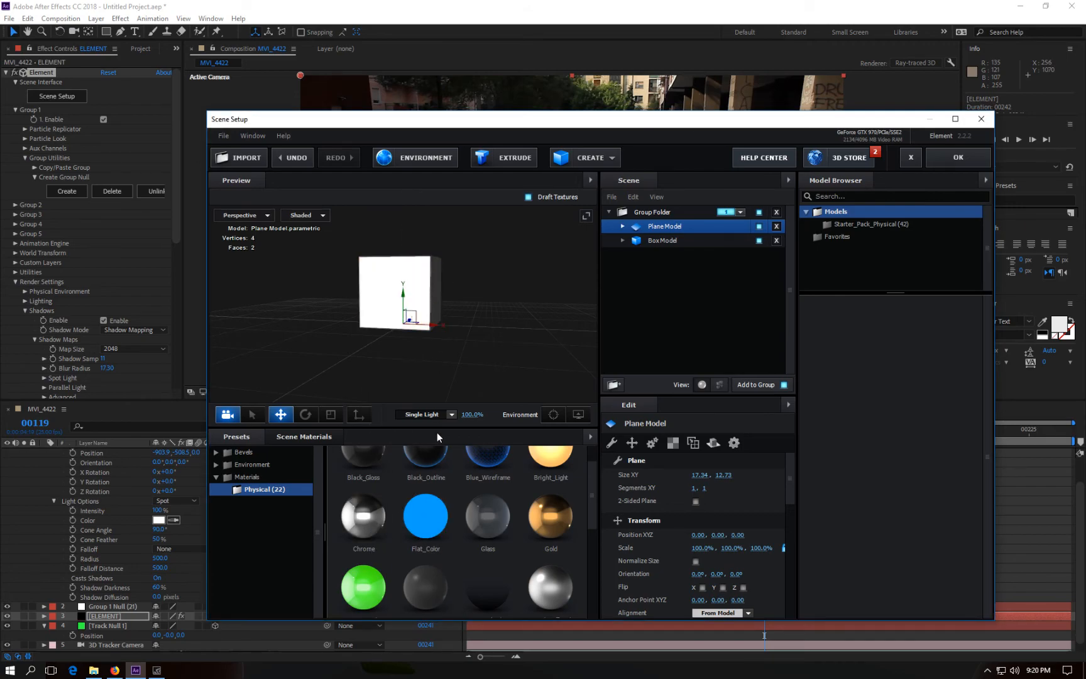
pyautogui.scroll(1, 441, 516)
pyautogui.moveTo(373, 481); pyautogui.dragTo(413, 279)
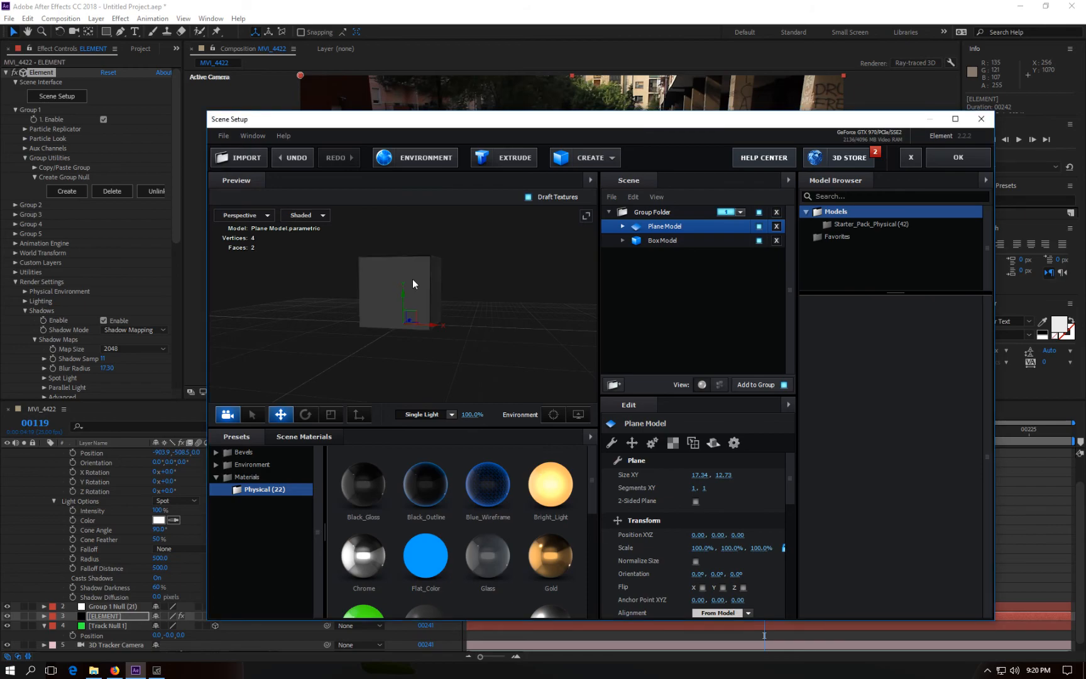
pyautogui.click(955, 159)
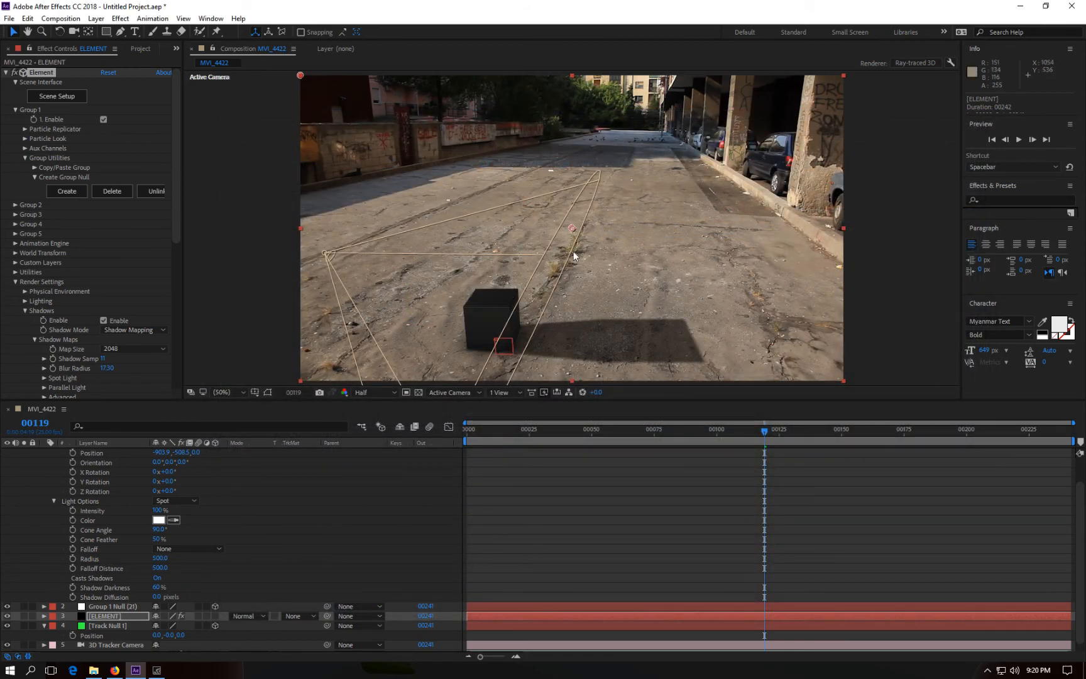
# Step: Play the composition from the start to review the composite
pyautogui.click(989, 137)
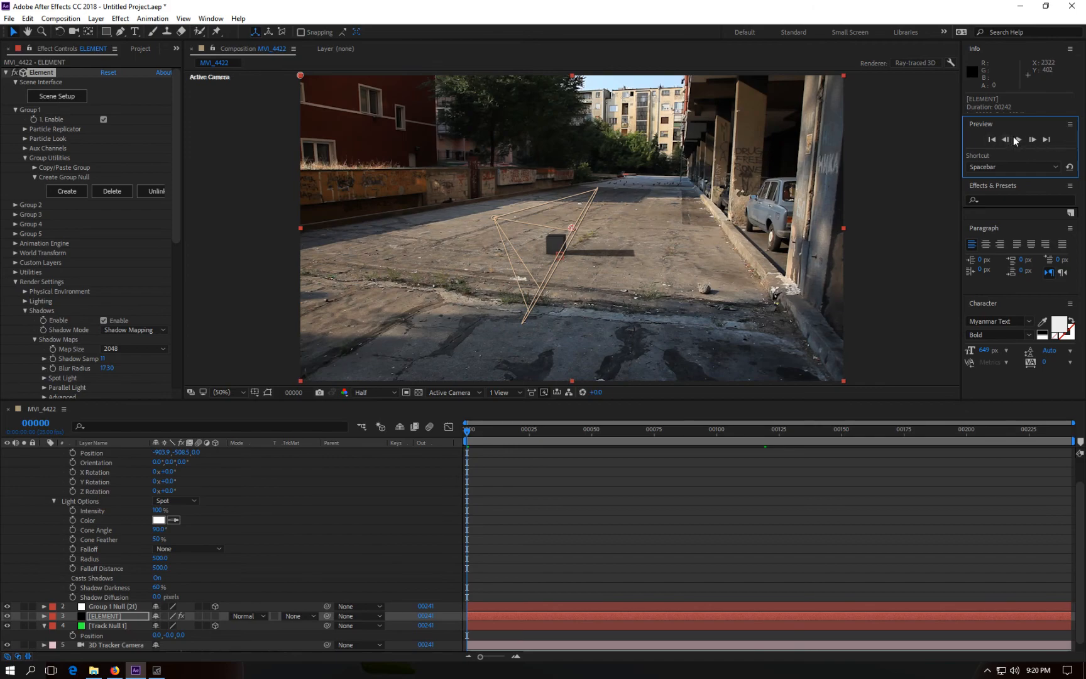
pyautogui.click(1018, 139)
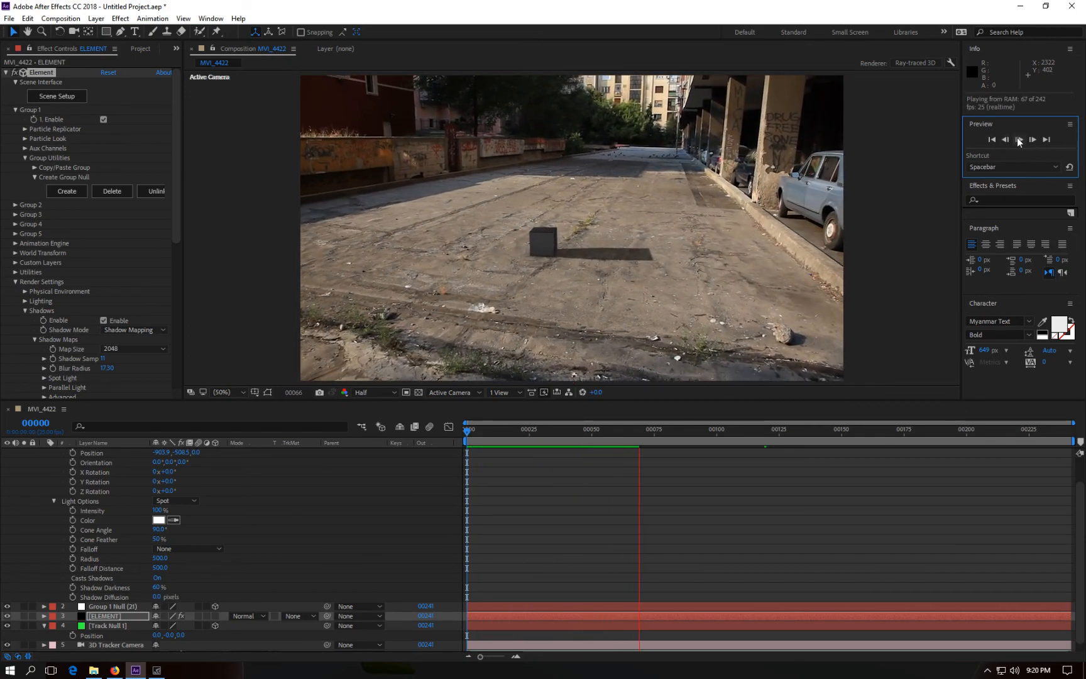
pyautogui.click(1018, 140)
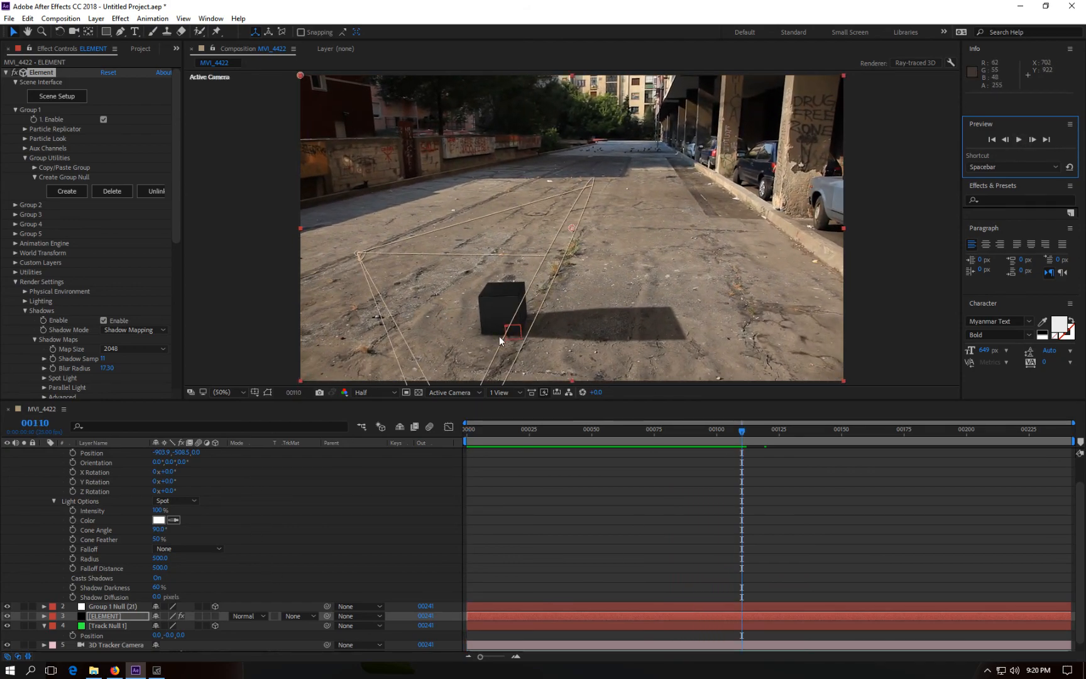